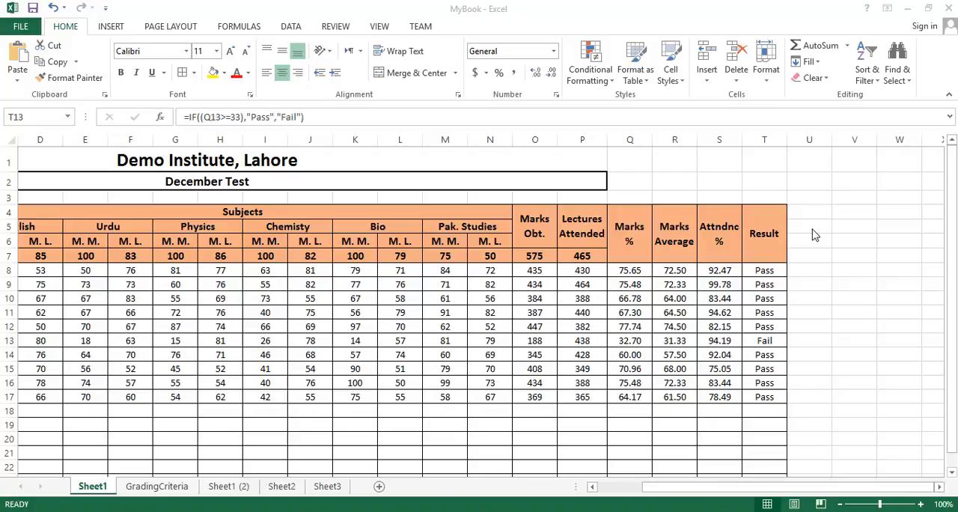
Step: Examine the IF formula in the first Result cell, T8, including its logical test, true value and false value
click(816, 212)
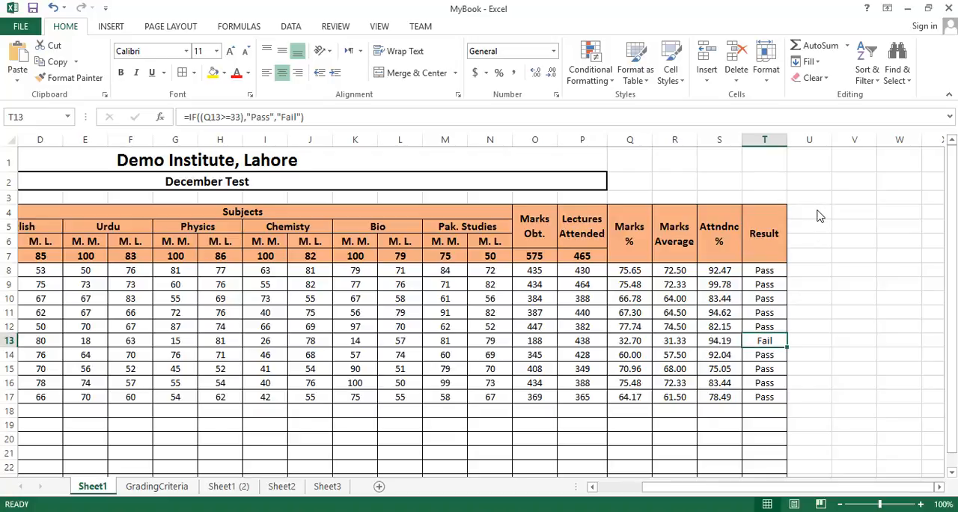
click(767, 271)
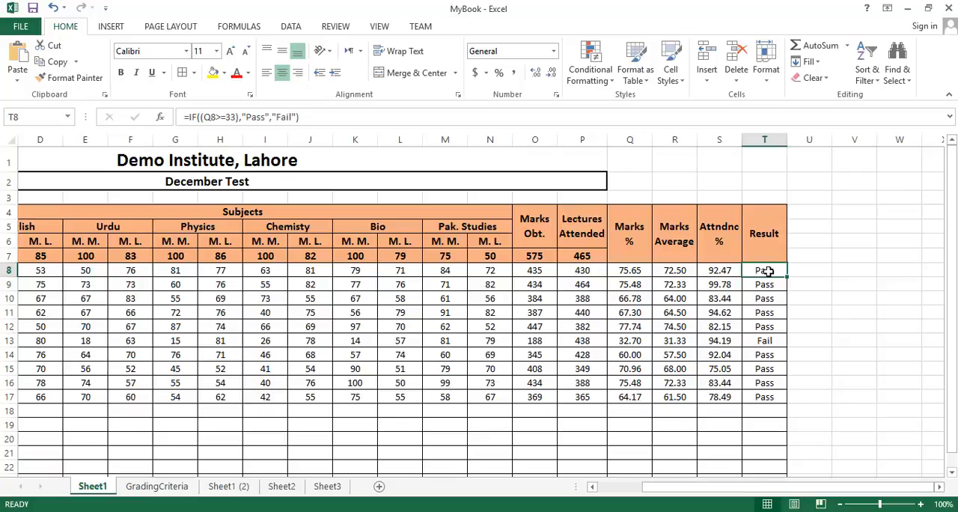
click(296, 117)
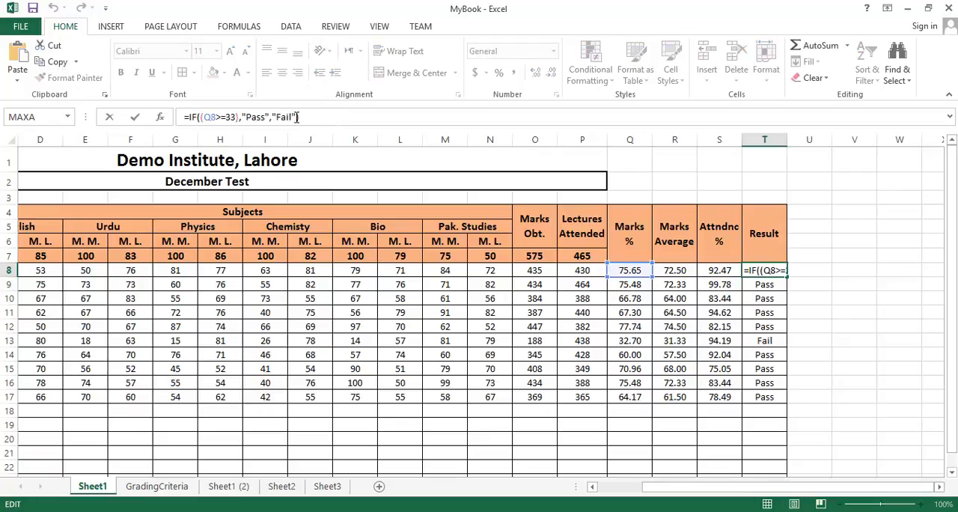
drag(296, 117, 180, 116)
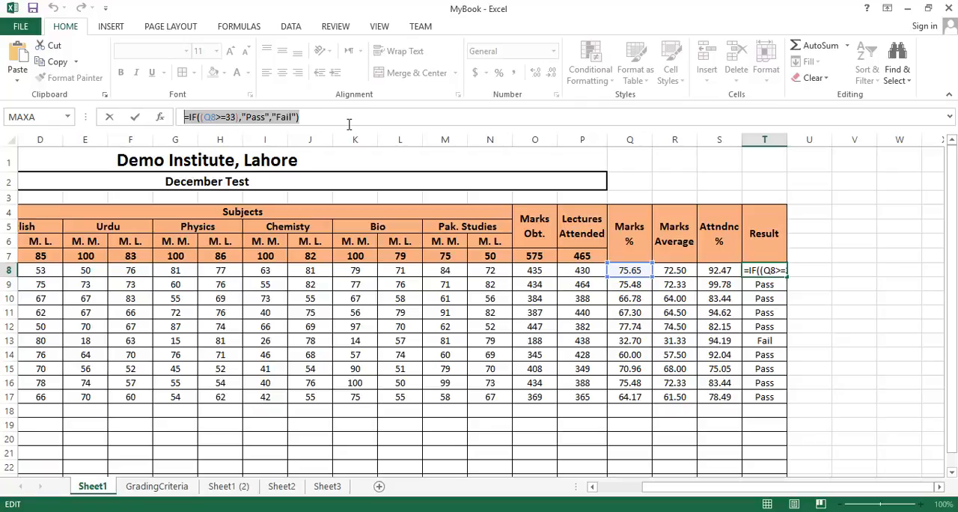
click(253, 117)
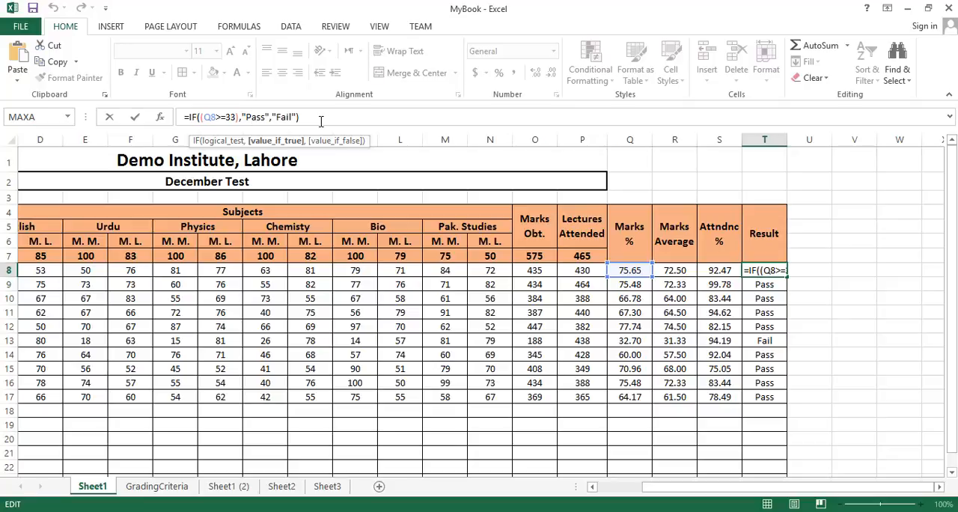
click(225, 118)
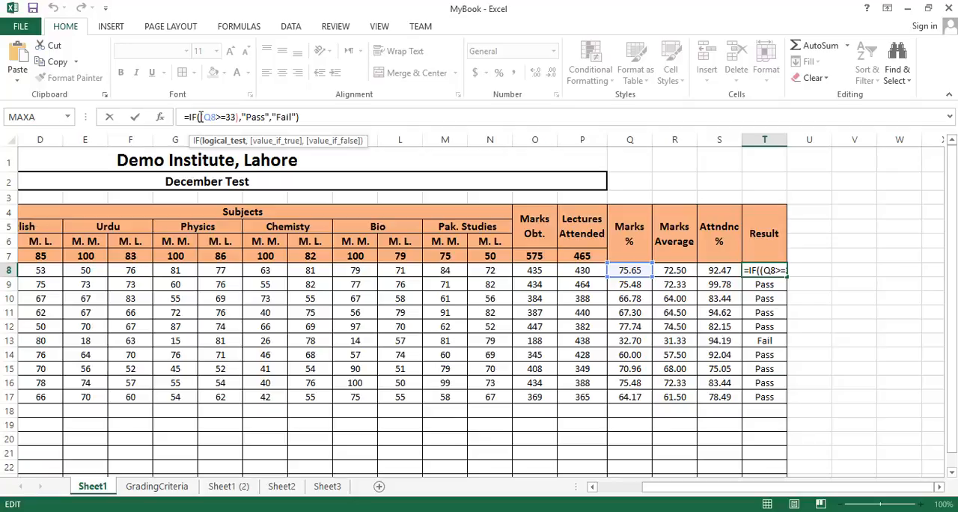
click(302, 118)
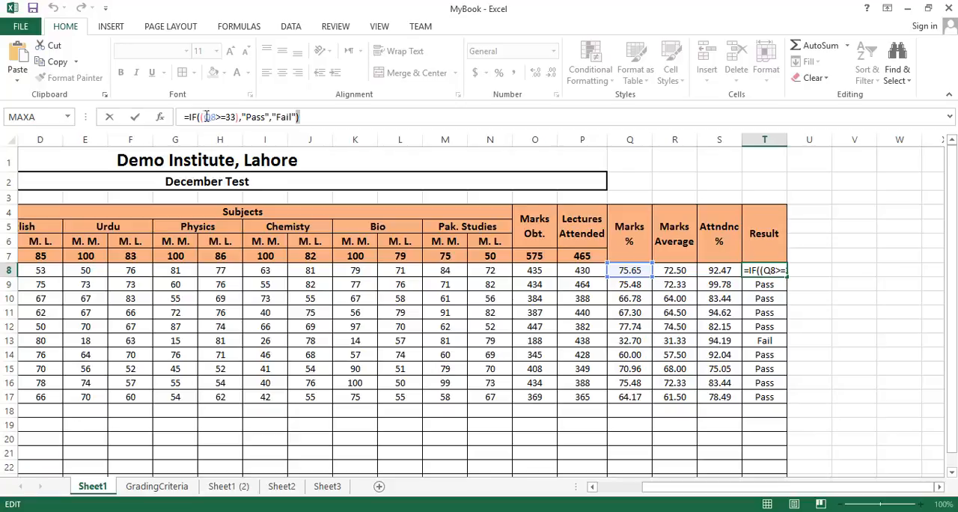
drag(201, 117, 238, 117)
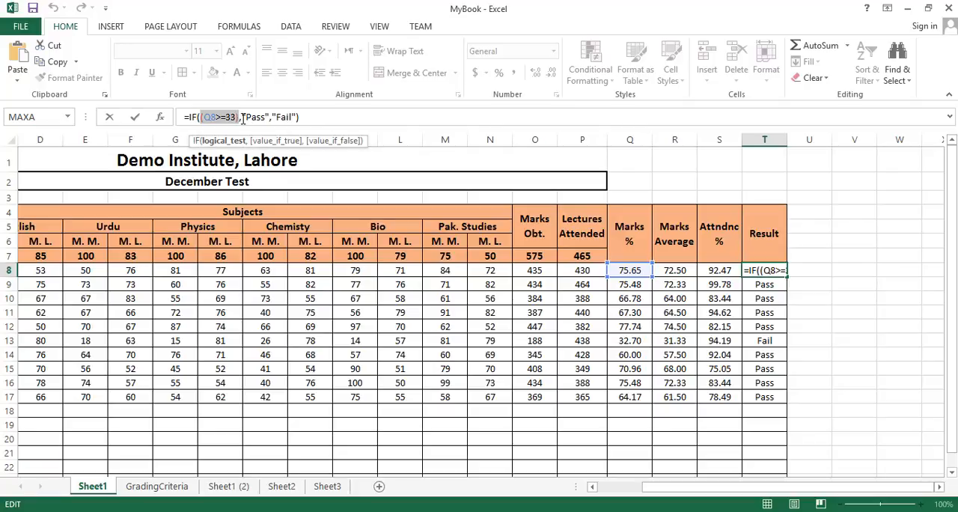
click(240, 117)
text())
drag(254, 117, 297, 116)
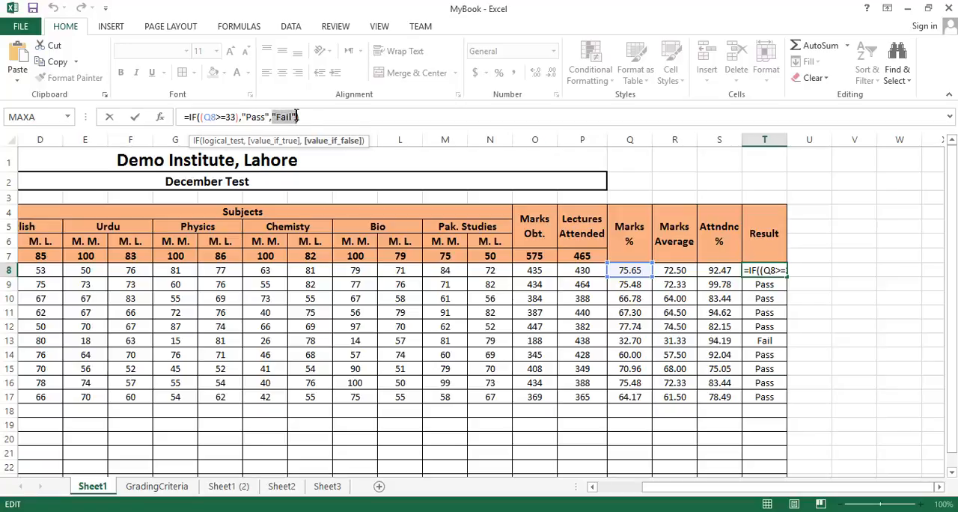
click(320, 114)
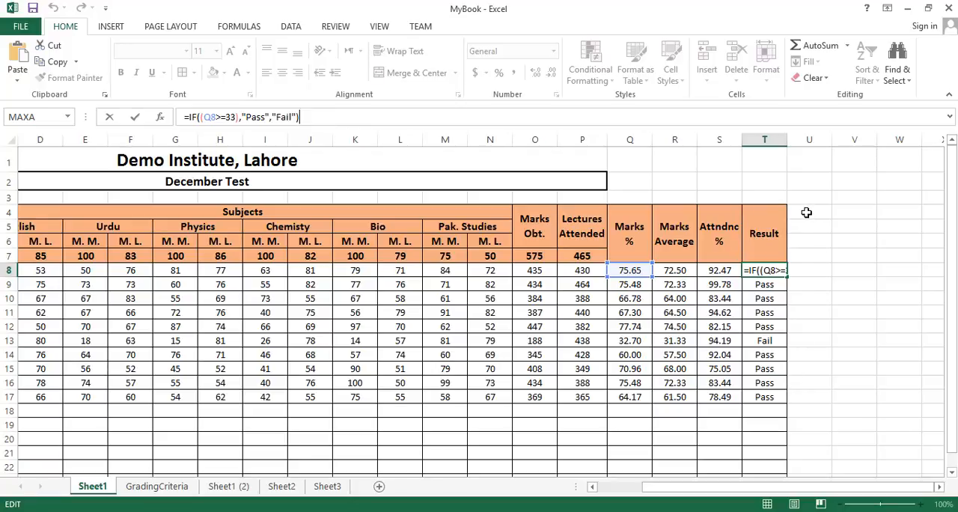
Step: Merge and center cells U4:U7 beside the Result heading and enter the heading "Grade"
drag(806, 213, 810, 259)
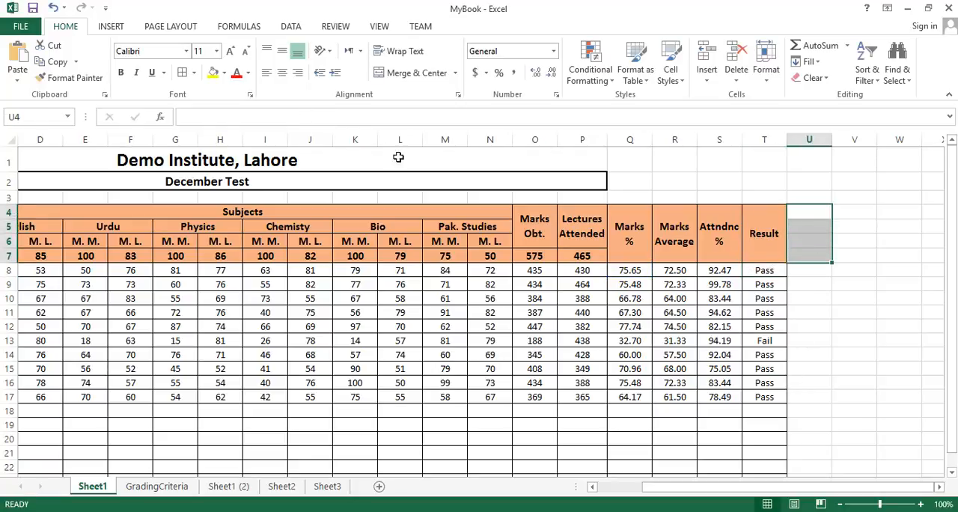
click(424, 77)
text(Grade)
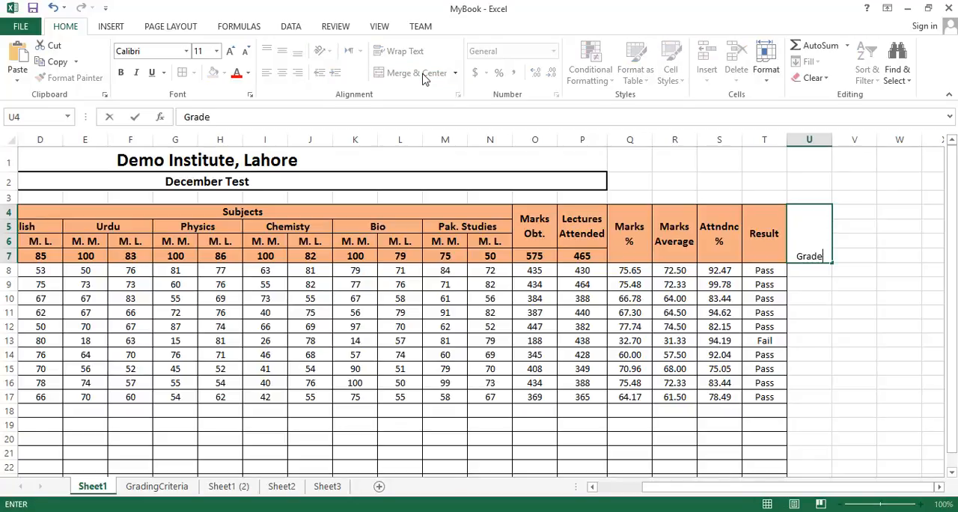
key(Return)
Step: Copy the formatting of the Result heading onto the Grade heading
click(770, 237)
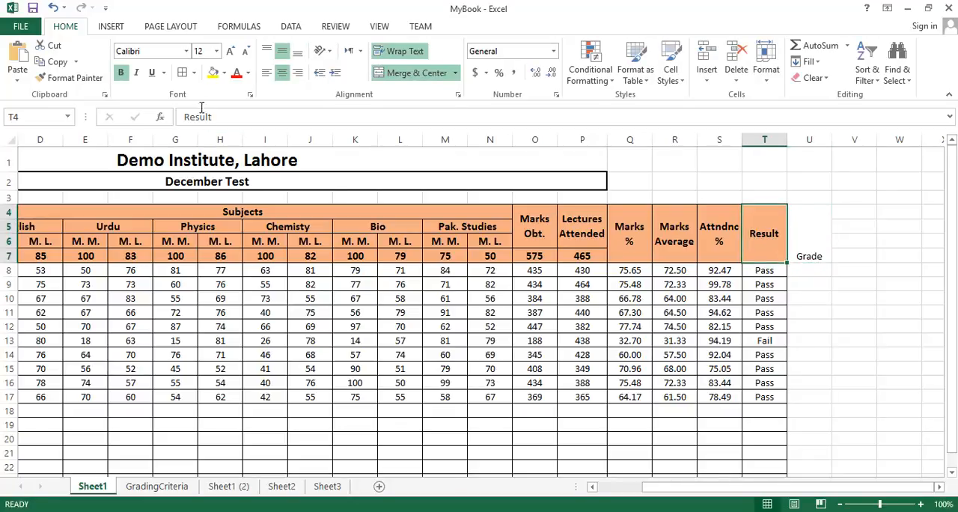
click(71, 77)
click(802, 231)
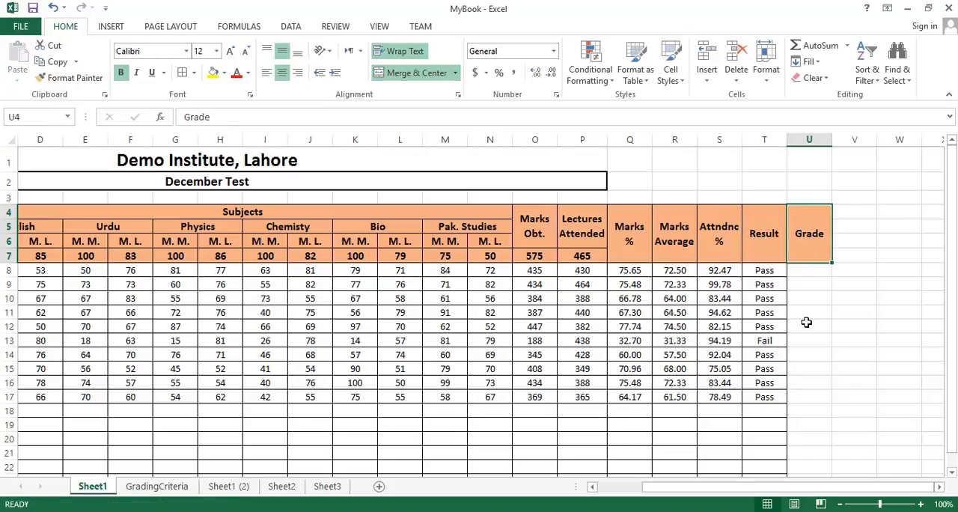
Step: Apply all borders to the empty Grade cells U8:U23
click(812, 272)
scroll(819, 345, down, 2)
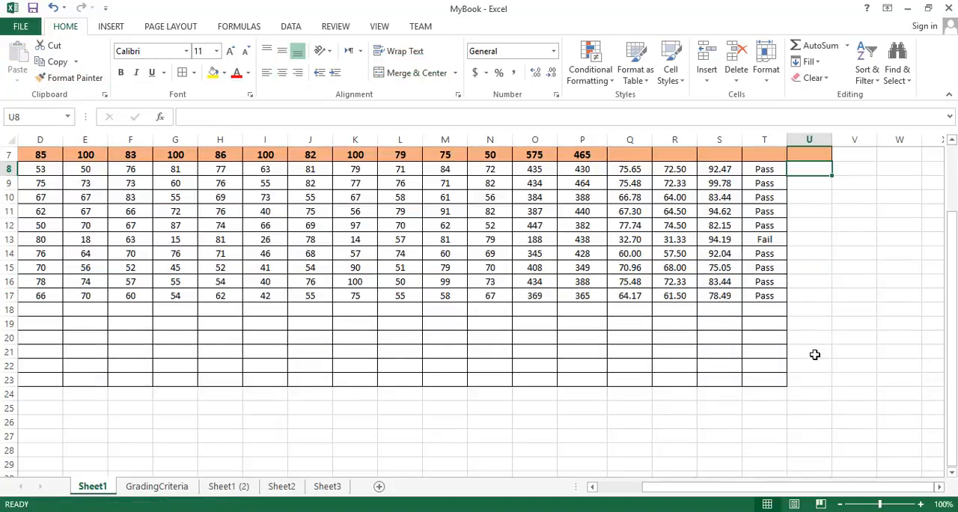
shift+click(814, 378)
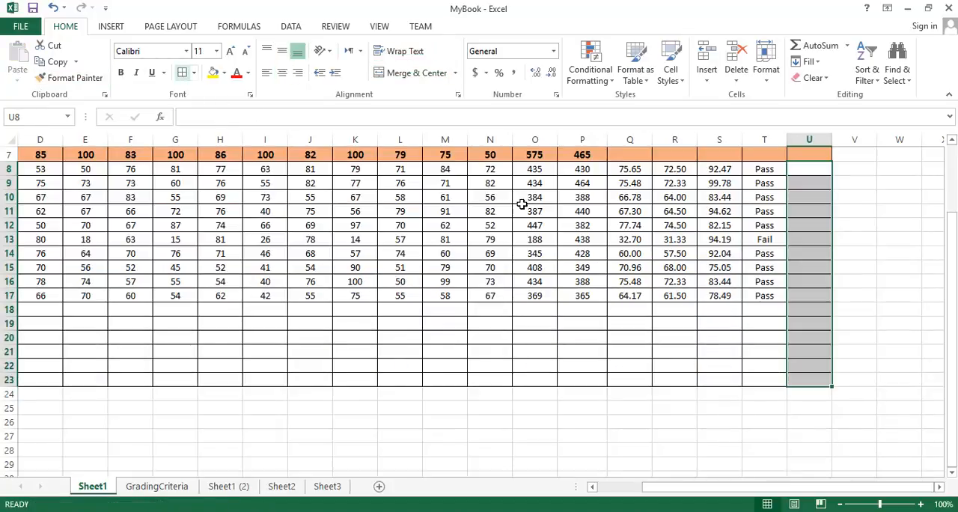
scroll(830, 299, up, 2)
Step: Widen Grade column U to about twelve times its width so a long formula fits in U8
click(805, 271)
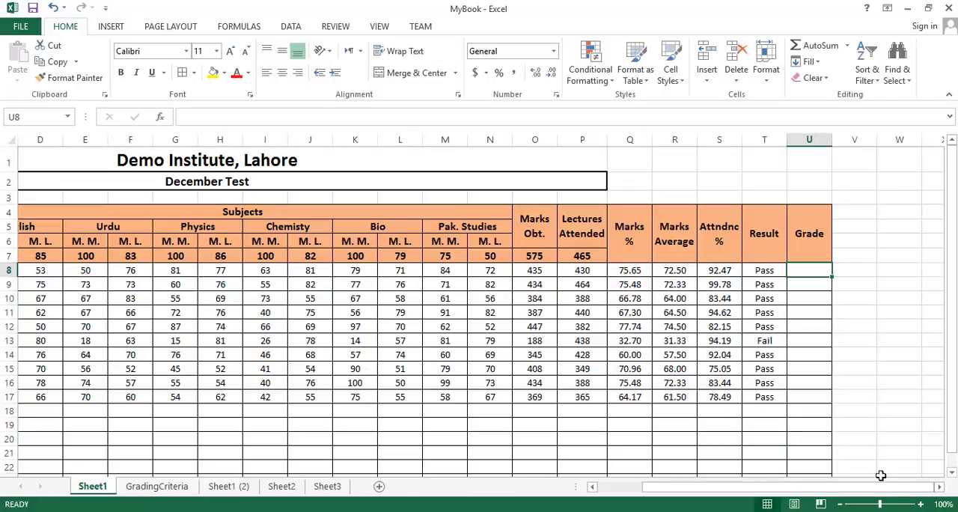
click(939, 487)
click(939, 488)
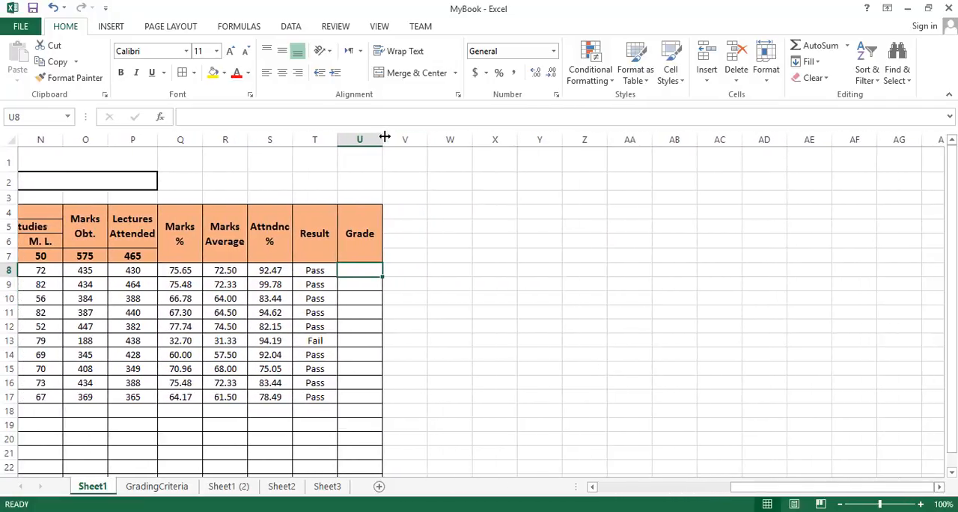
drag(383, 137, 879, 137)
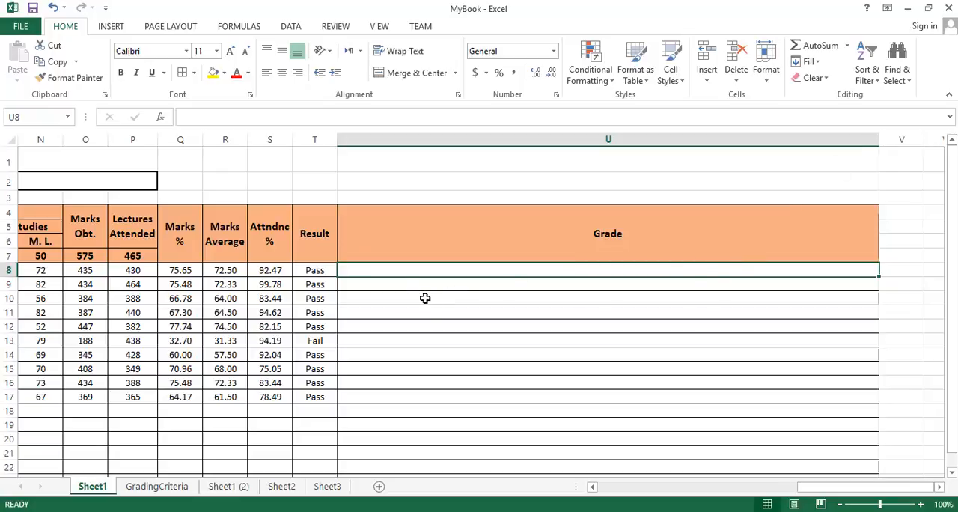
Step: Start an IF formula in U8 with an inner pair of parentheses for the logical test
double_click(381, 268)
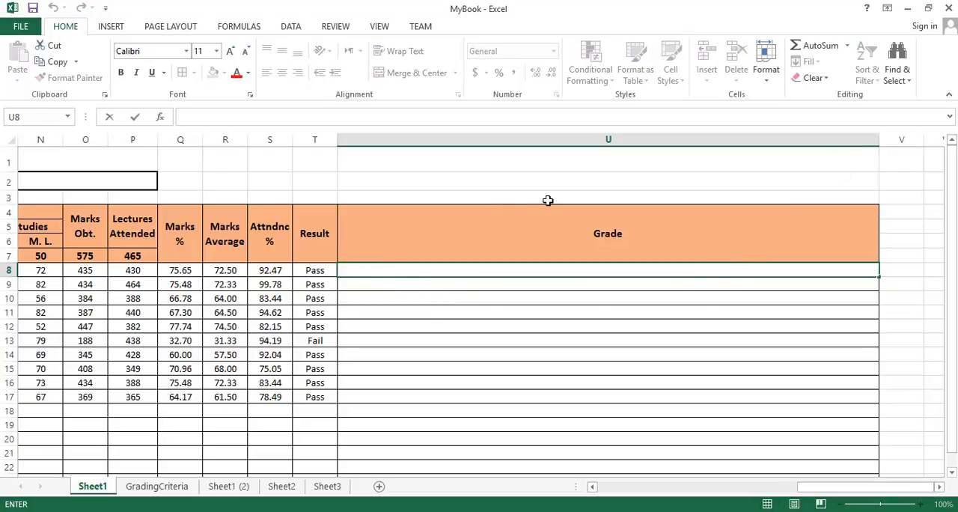
text(=)
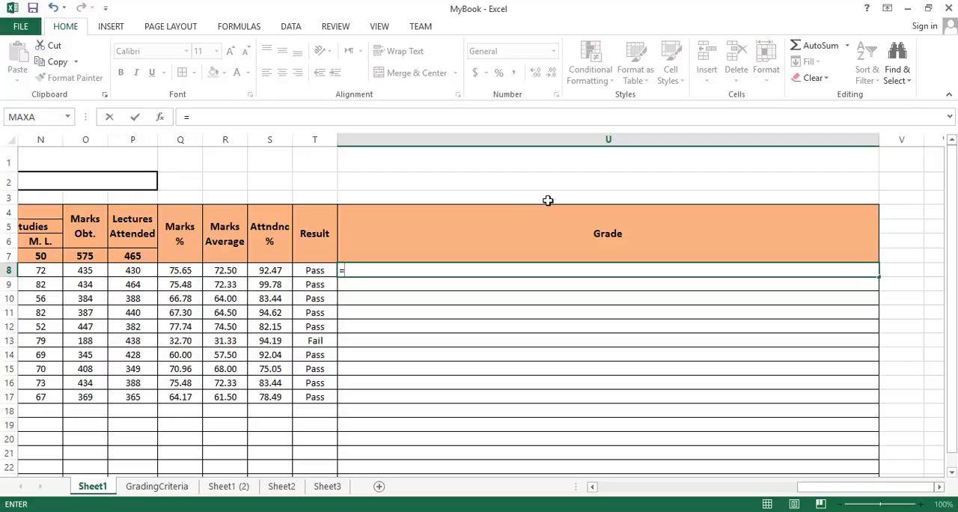
text(i)
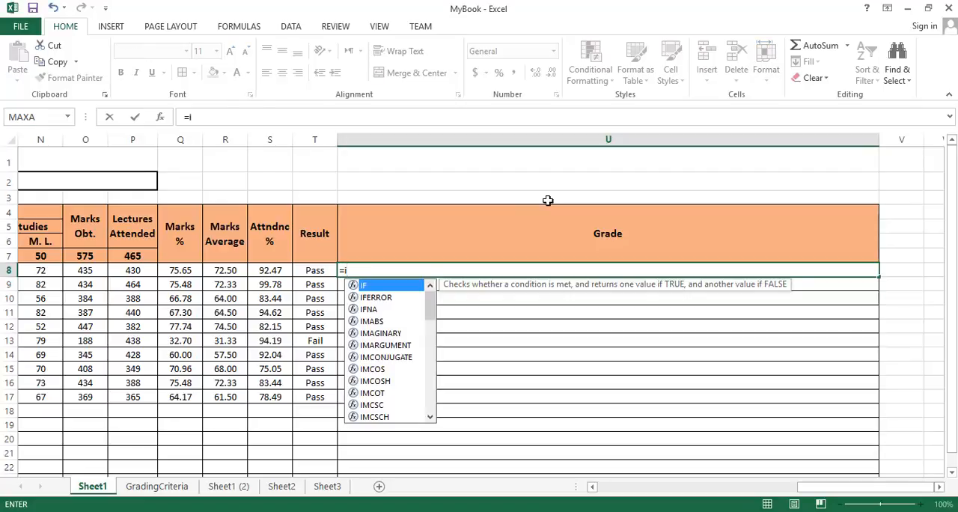
text(f()
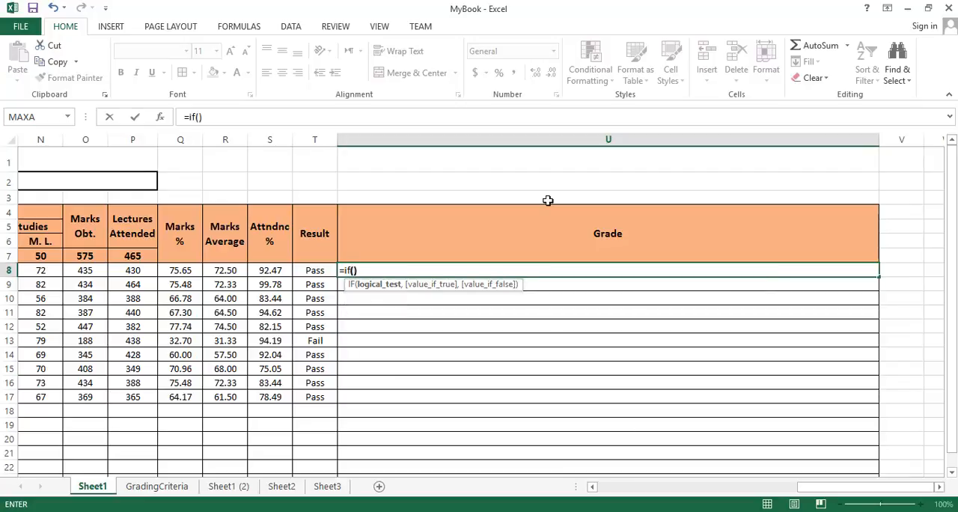
text())
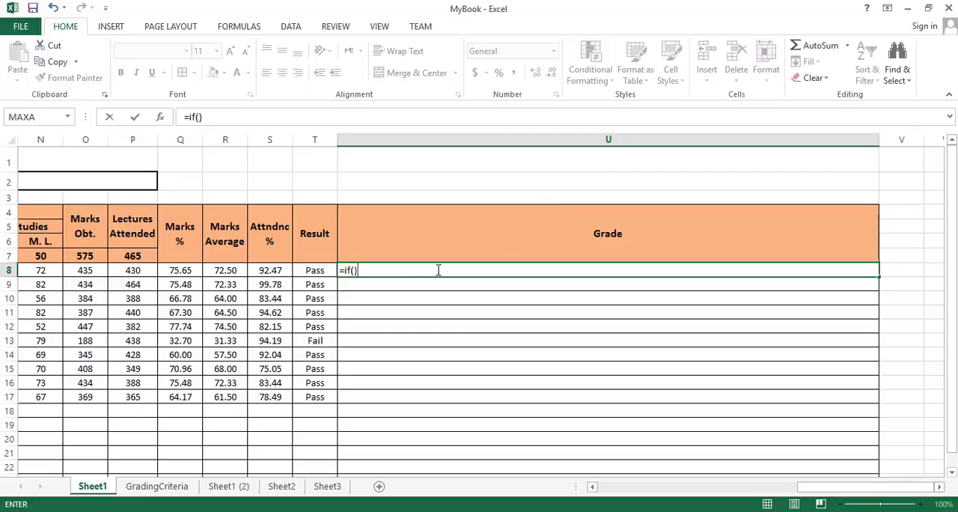
click(354, 270)
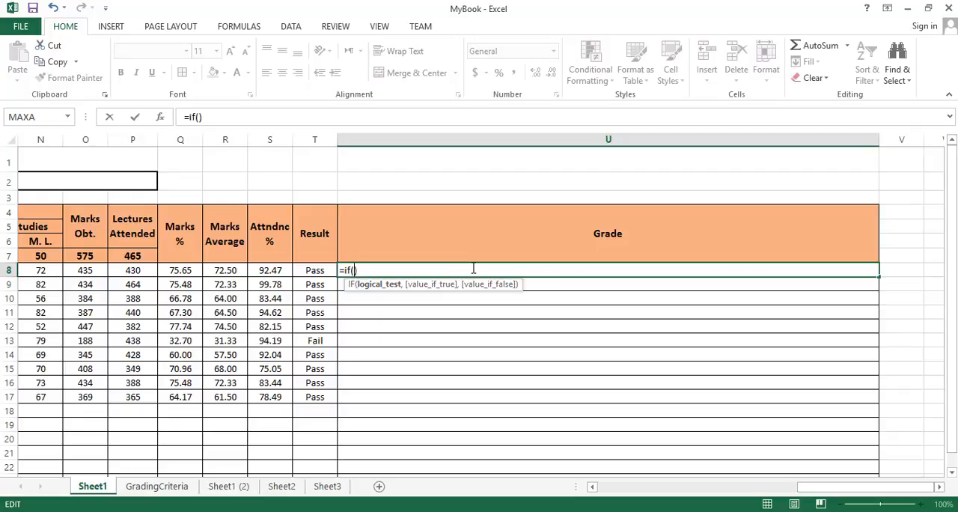
text(()
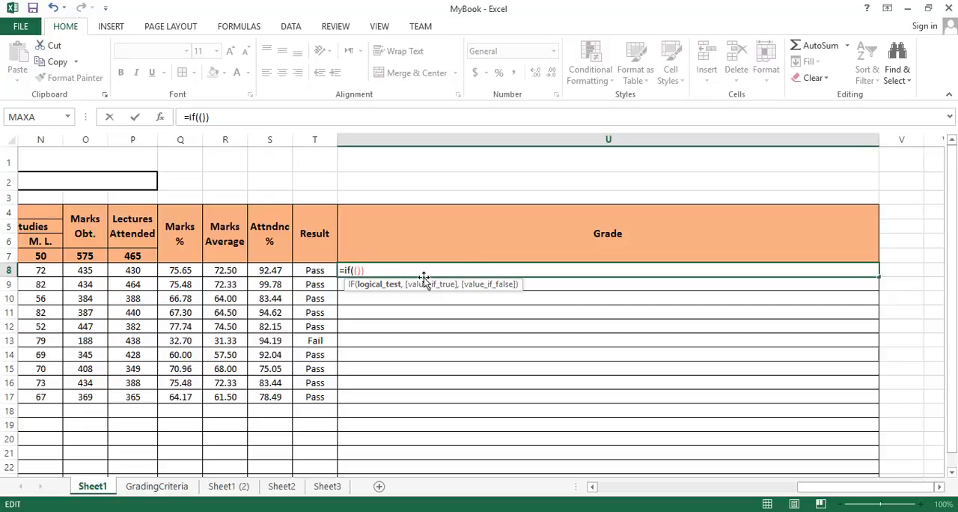
Step: Set the logical test of the U8 formula to Q8>=80, referencing the student's Marks % cell
click(592, 488)
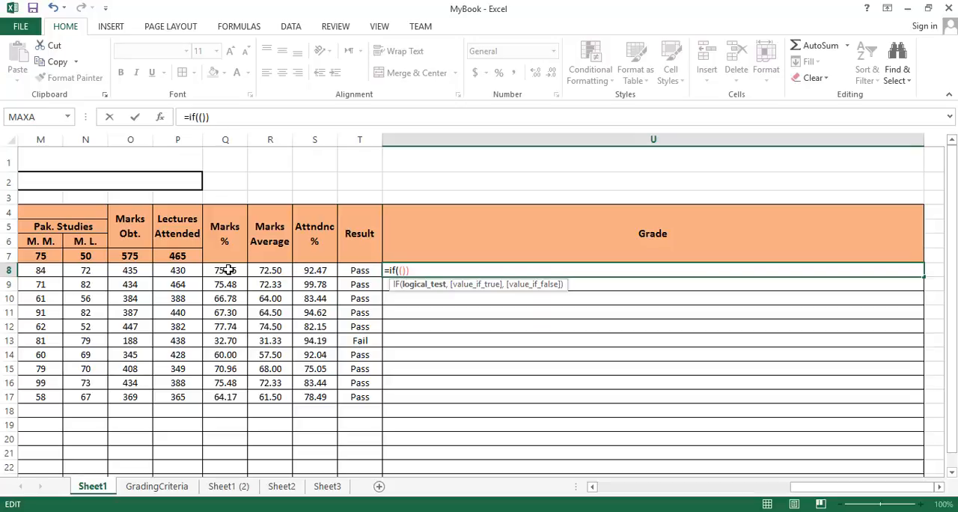
click(228, 270)
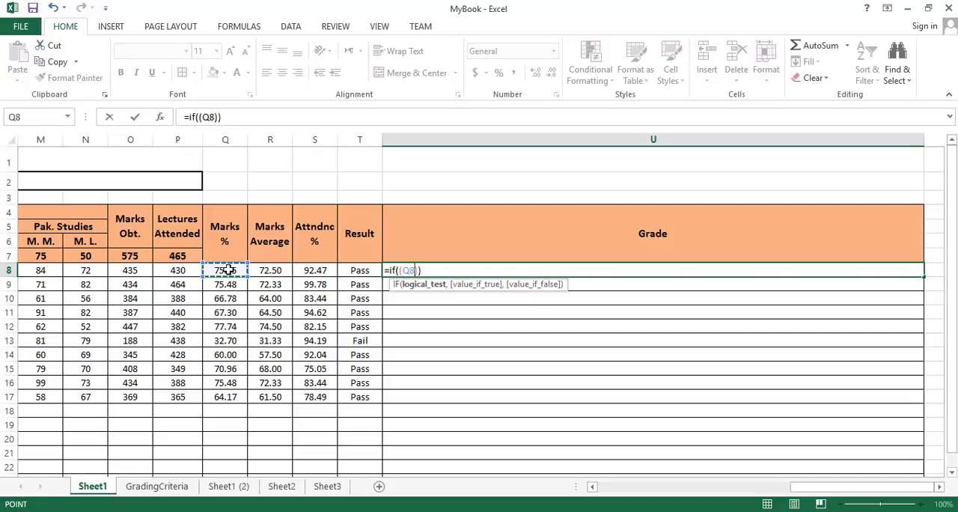
text(>=)
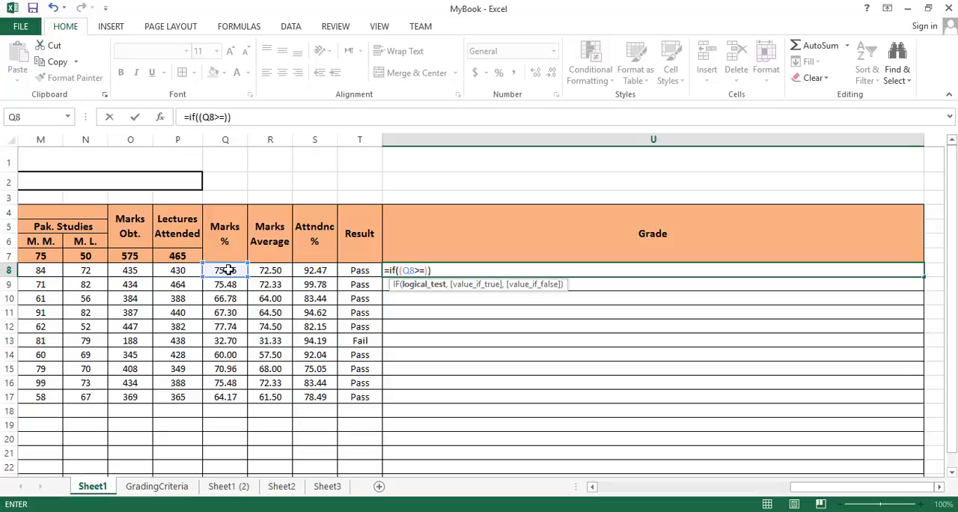
text(80)
key(Return)
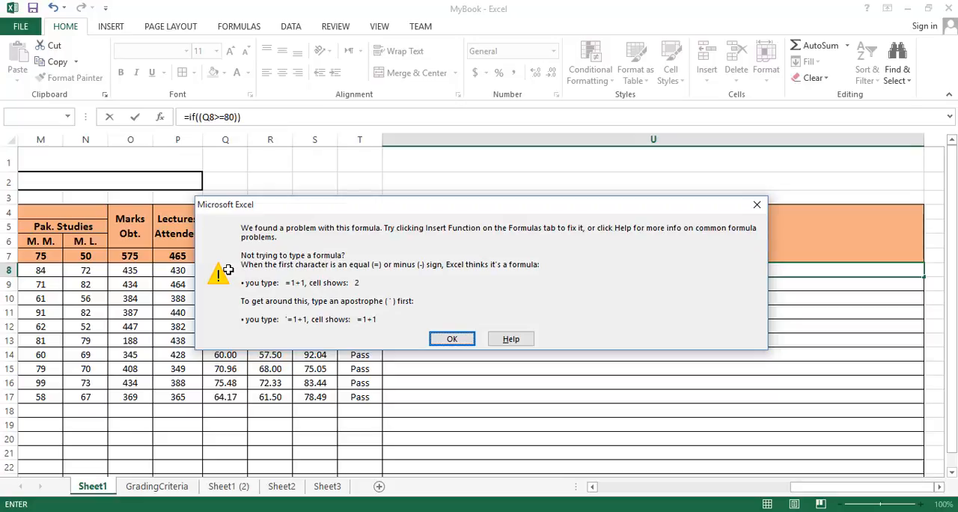
key(Return)
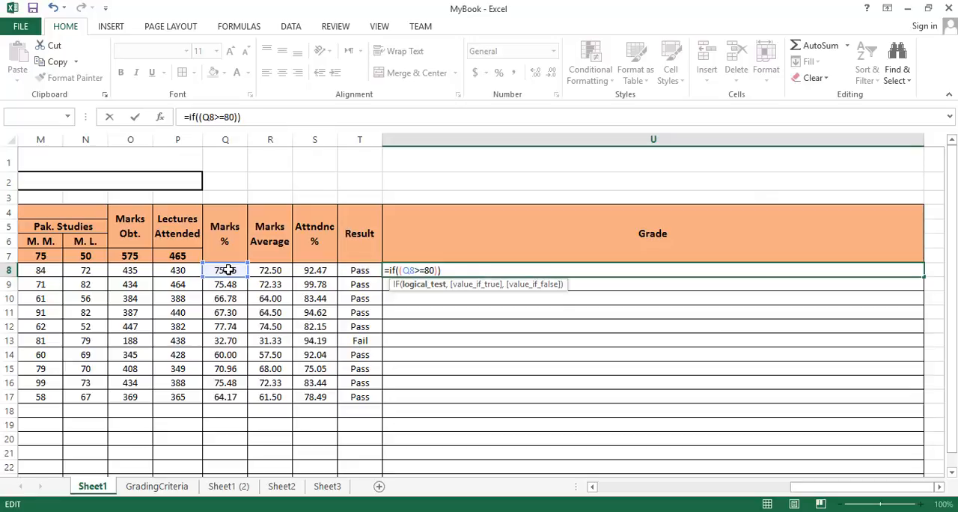
Step: Complete the U8 formula with "A+" as the true value and empty text "" as the false value
text(, )
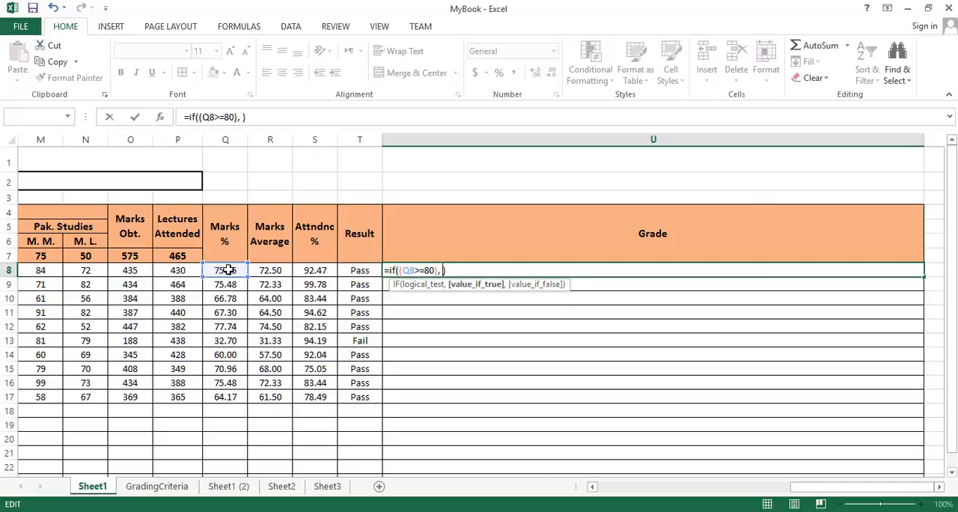
text("A+", )
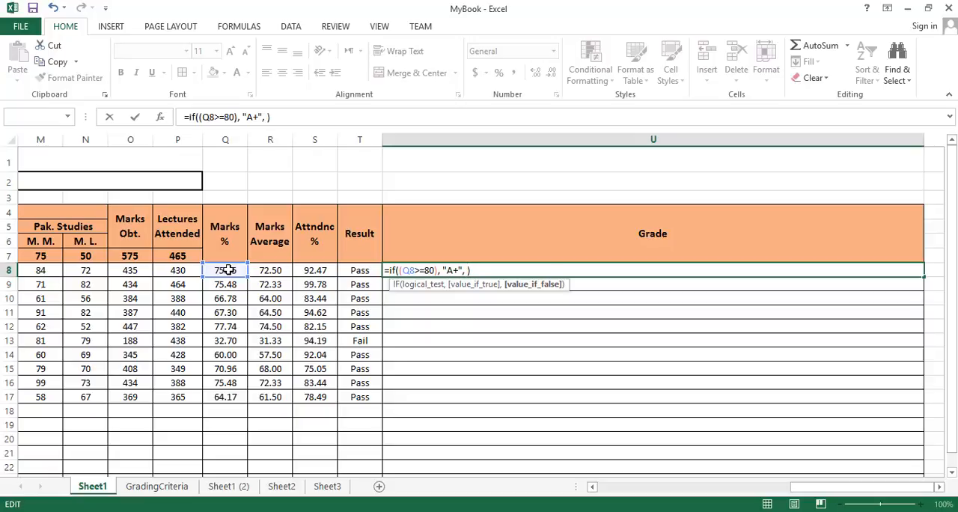
text("")
key(Right)
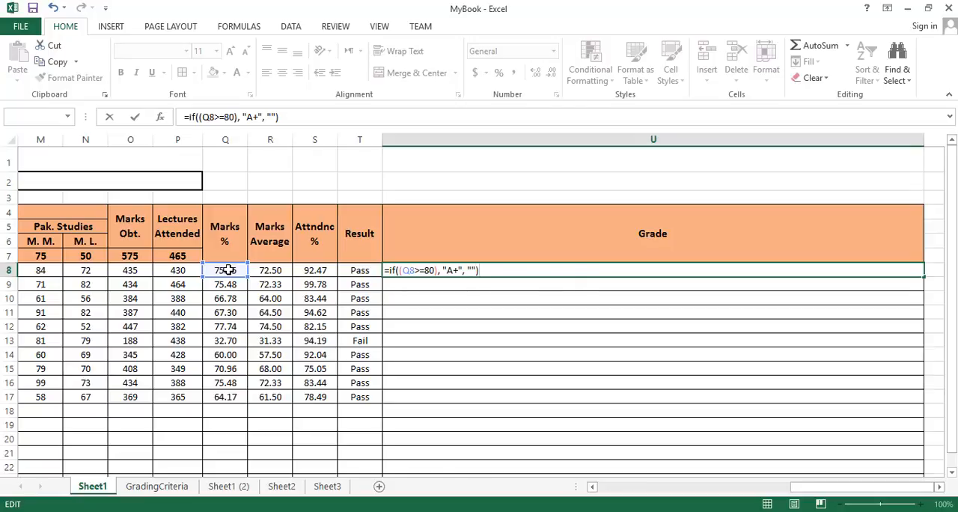
key(Return)
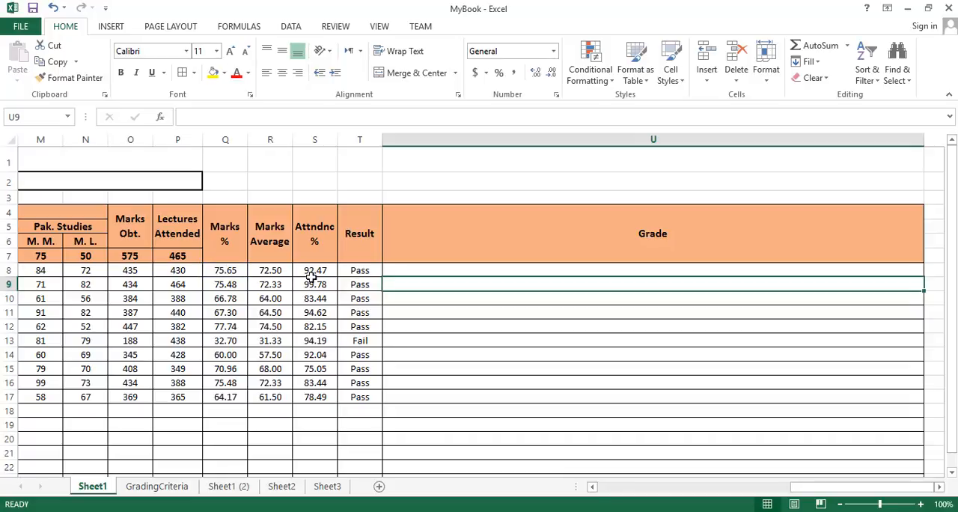
Step: Check the IF formula in U8 against the student's Marks % cell Q8
click(412, 268)
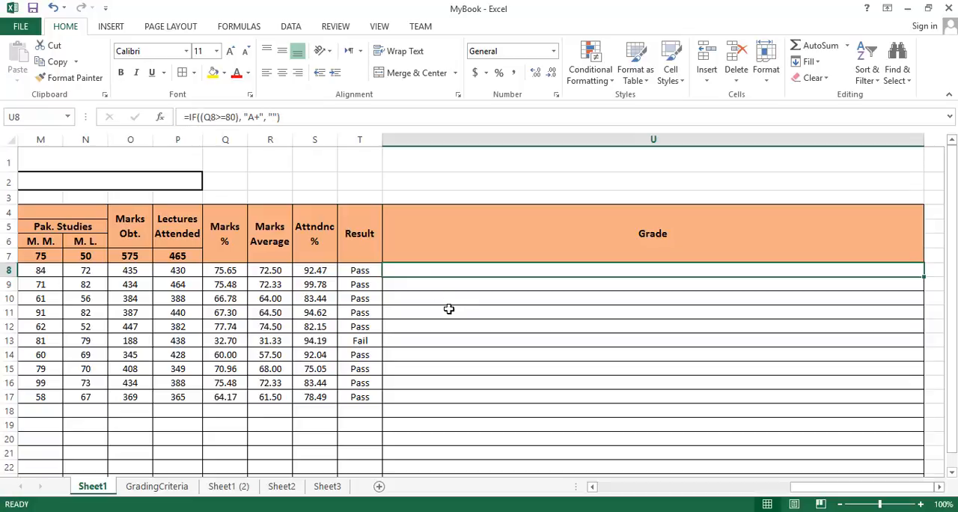
click(232, 271)
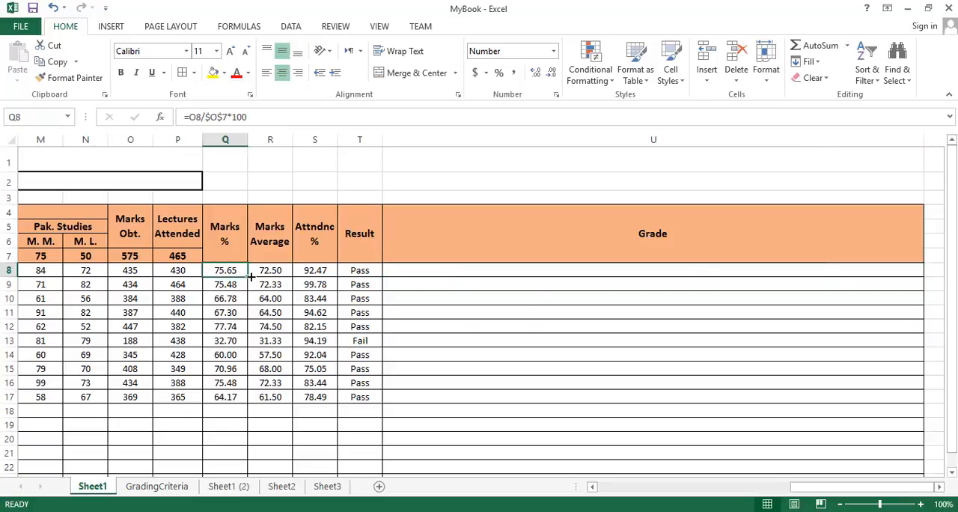
click(417, 269)
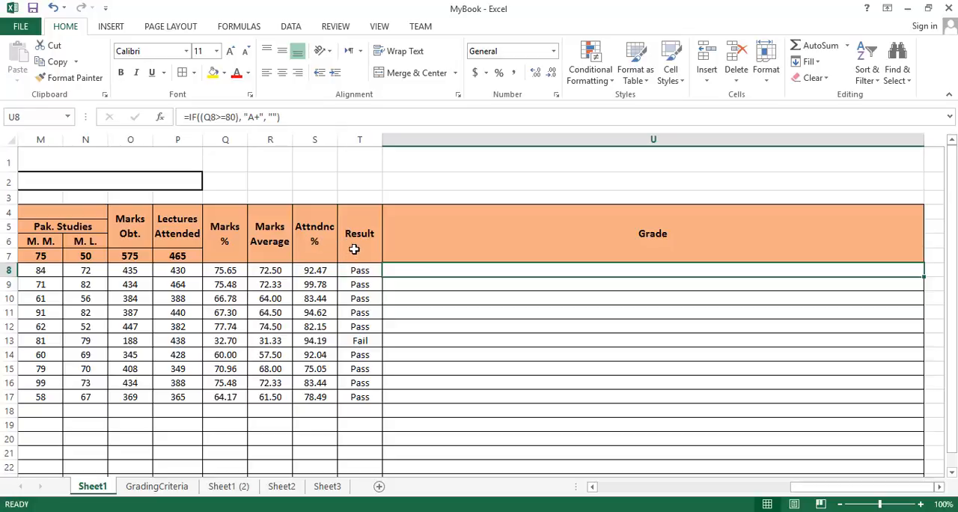
double_click(451, 268)
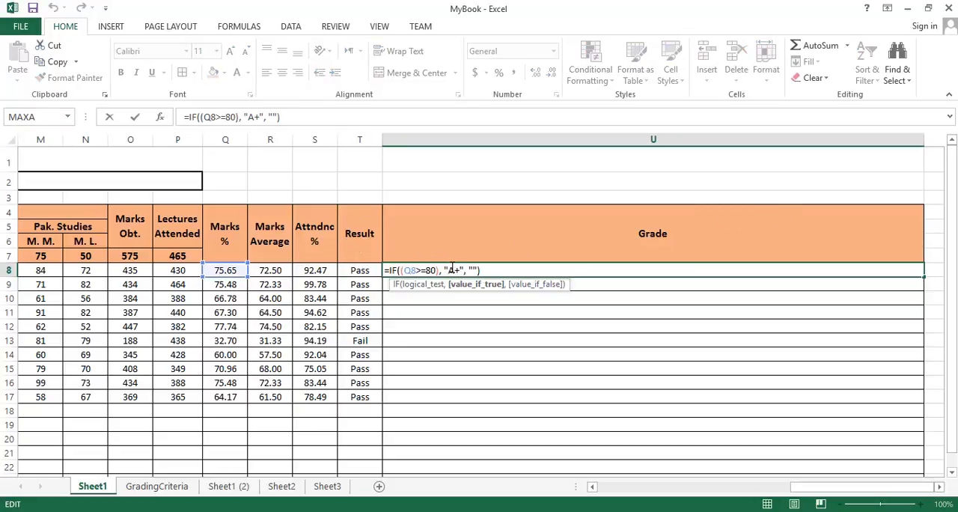
key(Escape)
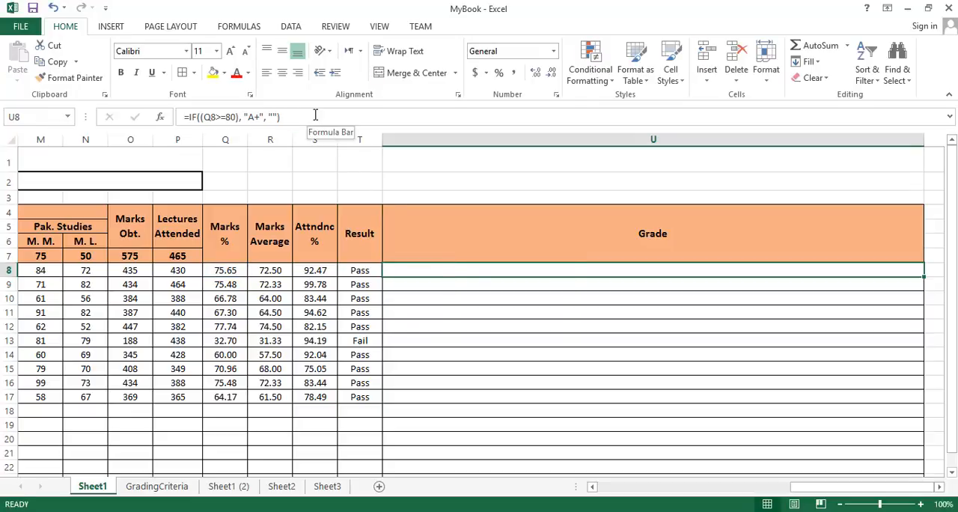
click(315, 114)
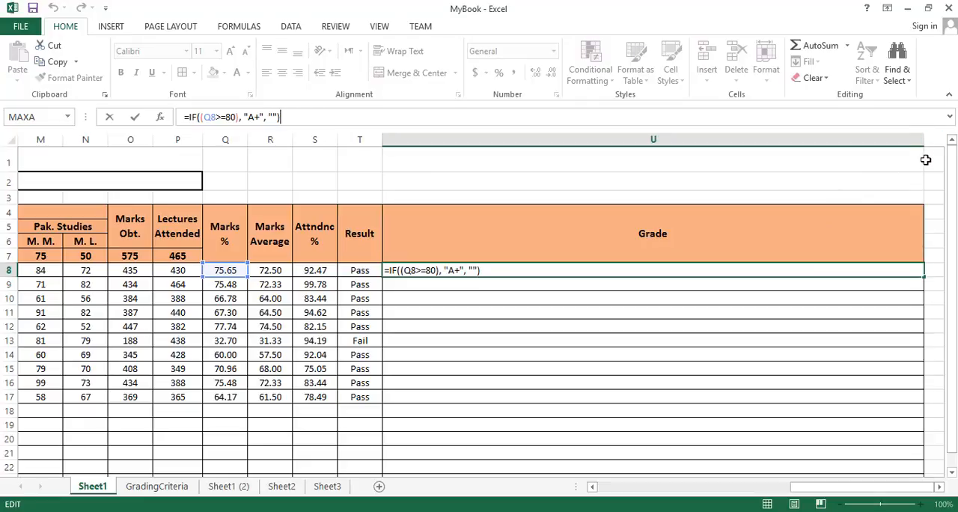
click(842, 322)
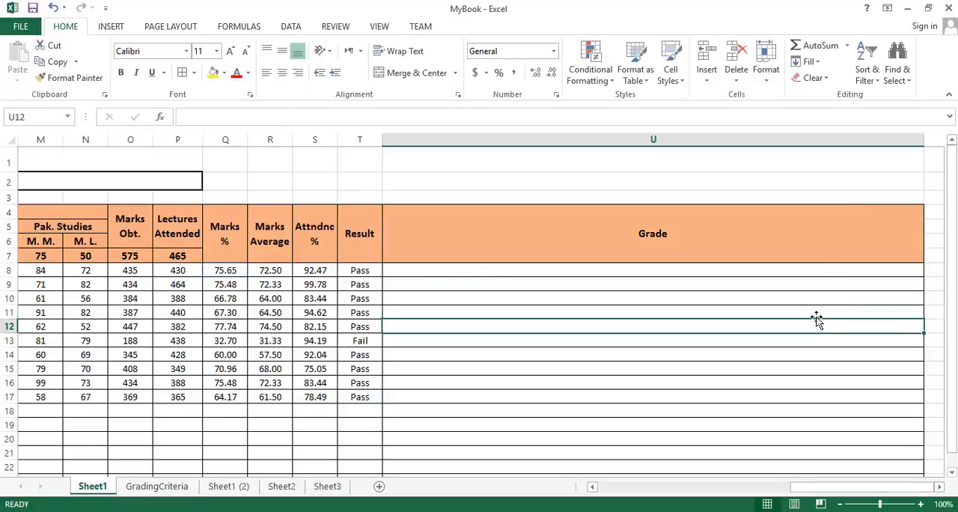
Step: Narrow Grade column U to about a fifth of its width and enlarge the formula bar to several lines for editing U8
drag(922, 139, 484, 146)
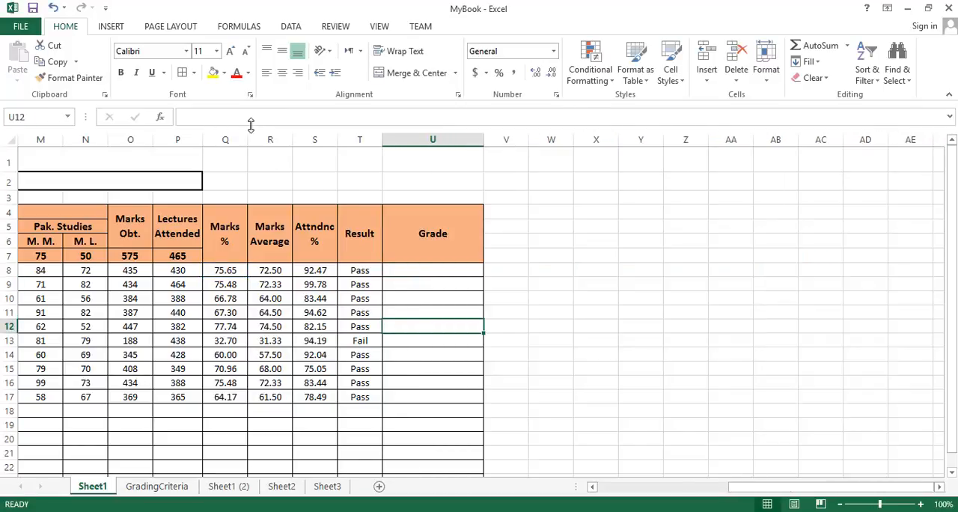
click(412, 272)
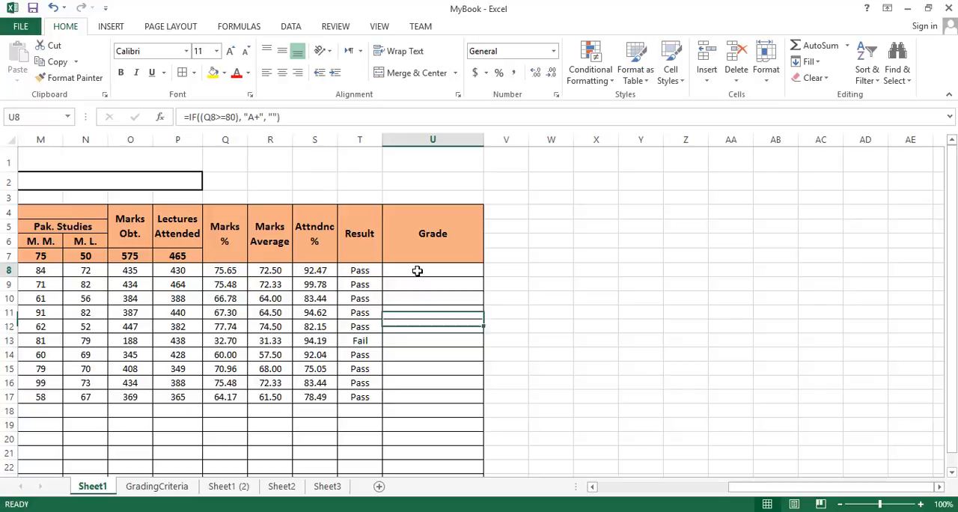
click(308, 117)
drag(301, 126, 297, 247)
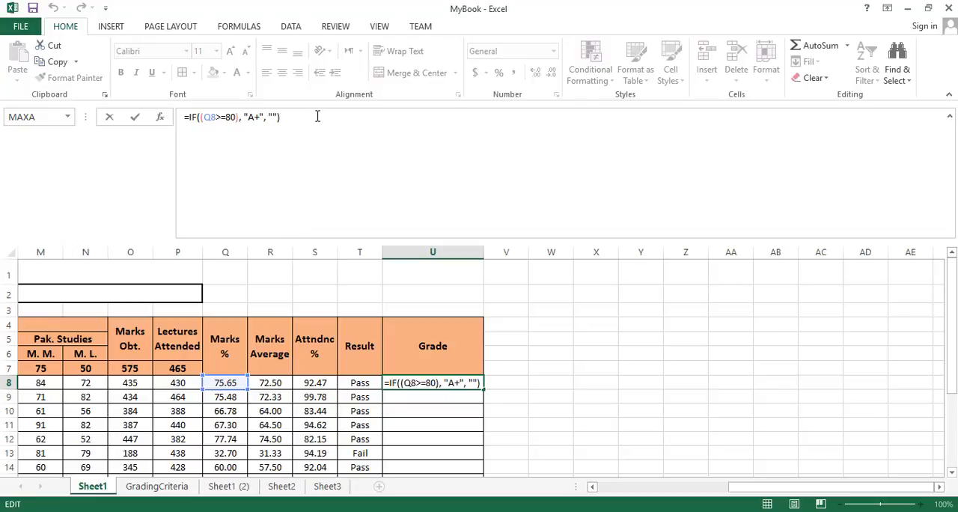
Step: Replace the empty-text false value in the U8 formula with the start of a nested IF function
key(Left)
key(Left)
key(shift+Right)
key(shift+Right)
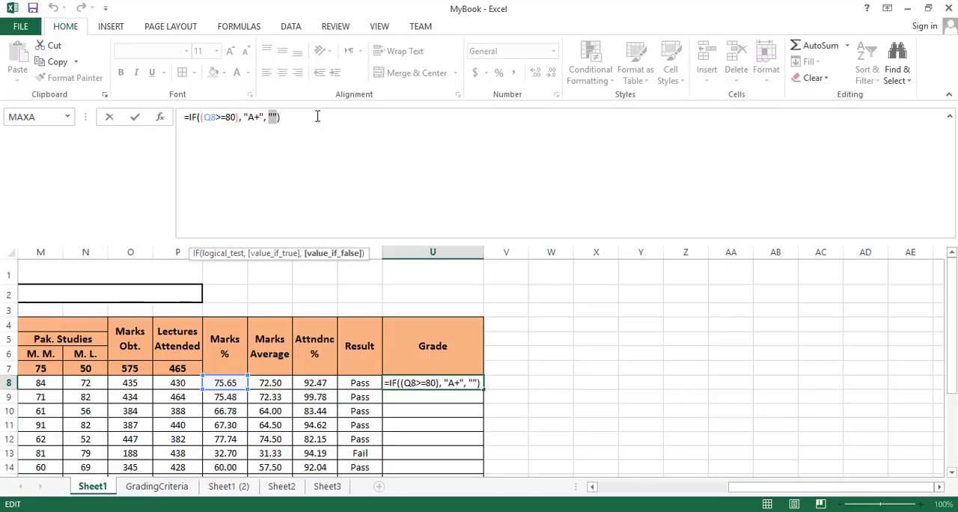
key(BackSpace)
text(if)
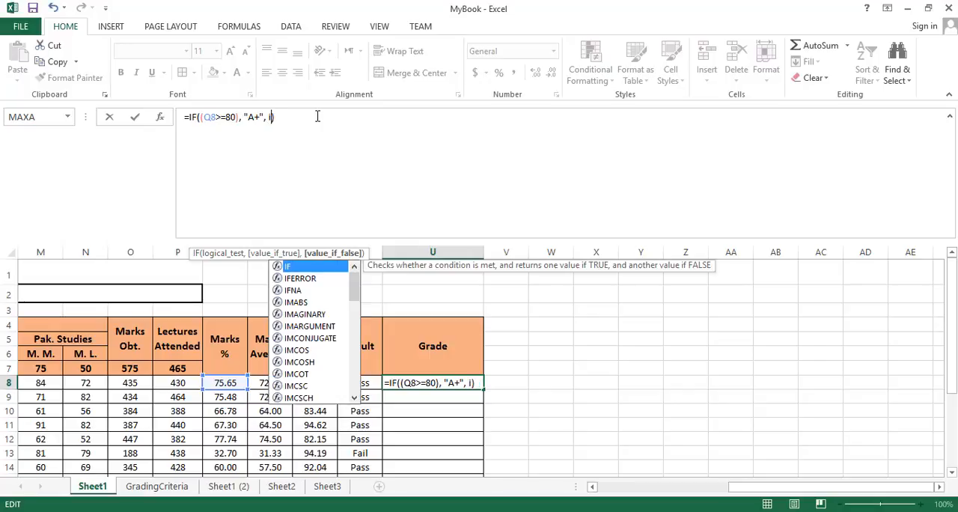
text(()
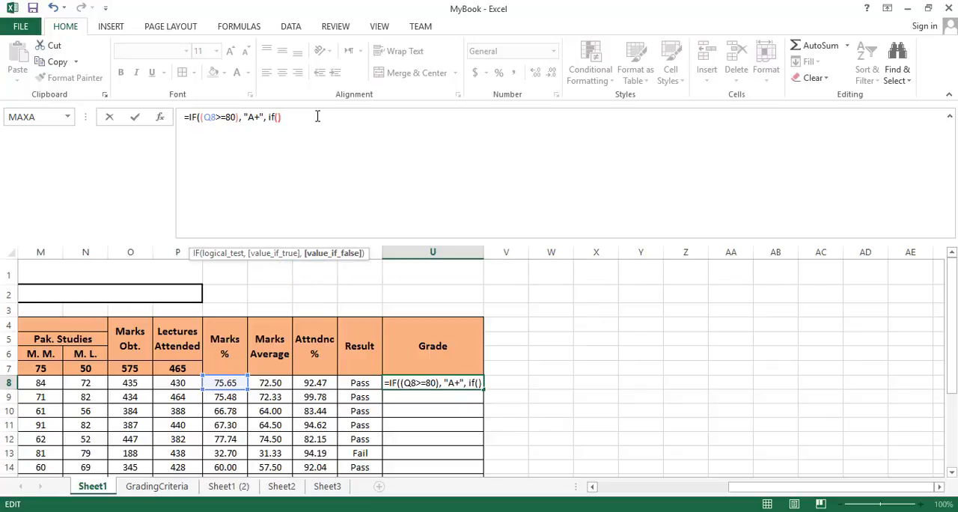
Step: Give the nested IF an empty pair of parentheses for its test and empty text "" for both its true and false values
key(Left)
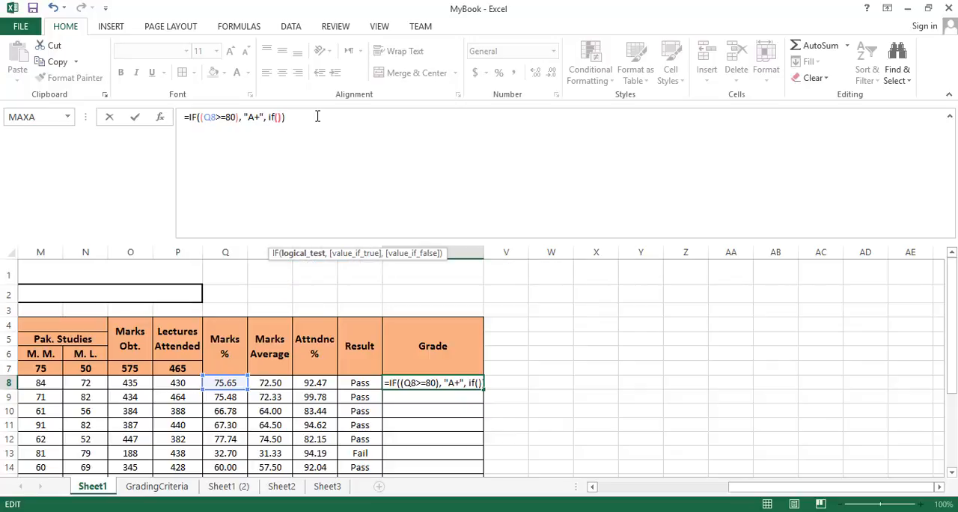
key(Right)
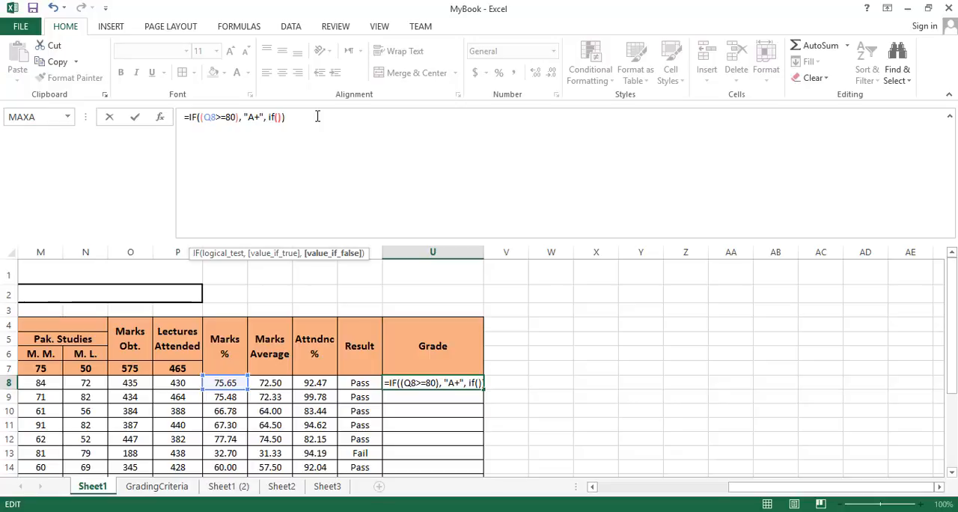
key(Left)
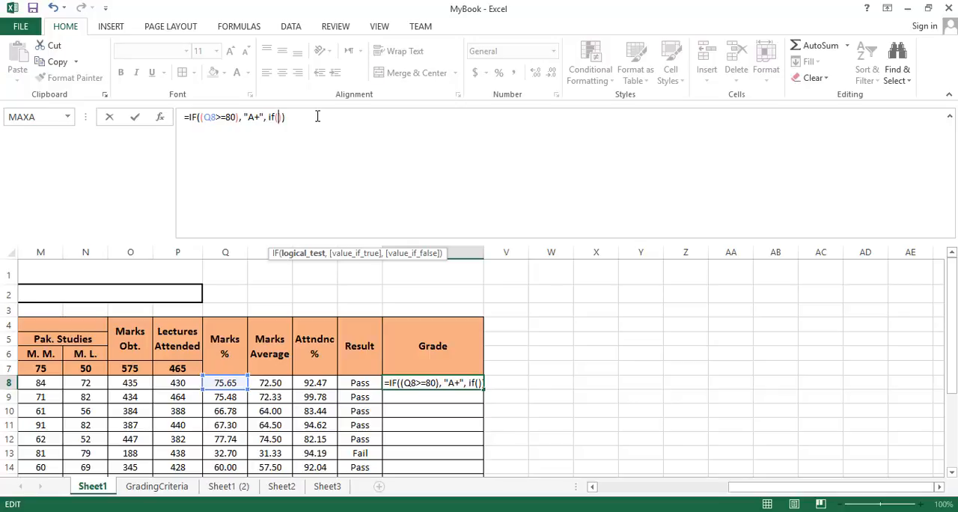
text((),)
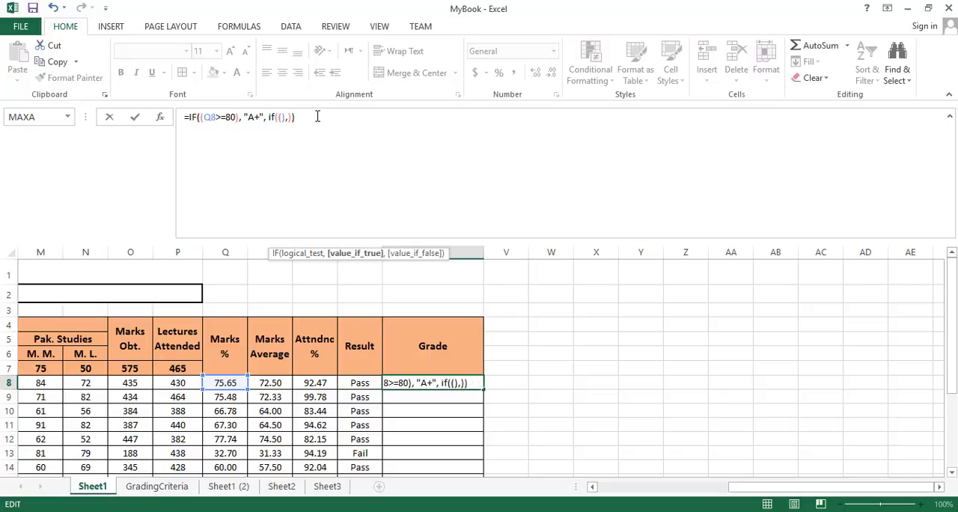
text( "", "")
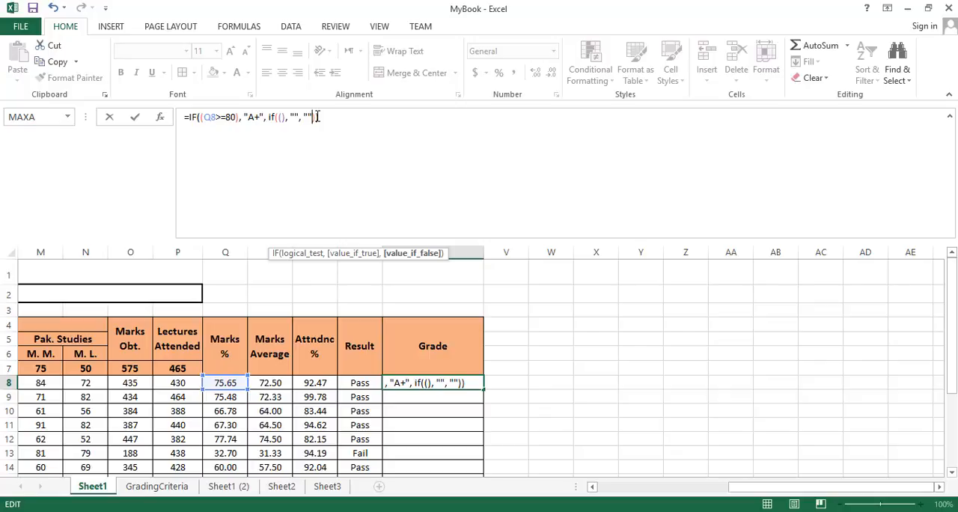
Step: Set the nested IF's logical test in U8 to Q8>=70, referencing the student's Marks % cell
key(Left)
key(Left)
key(Left)
key(Left)
key(Left)
key(Left)
key(Left)
key(Left)
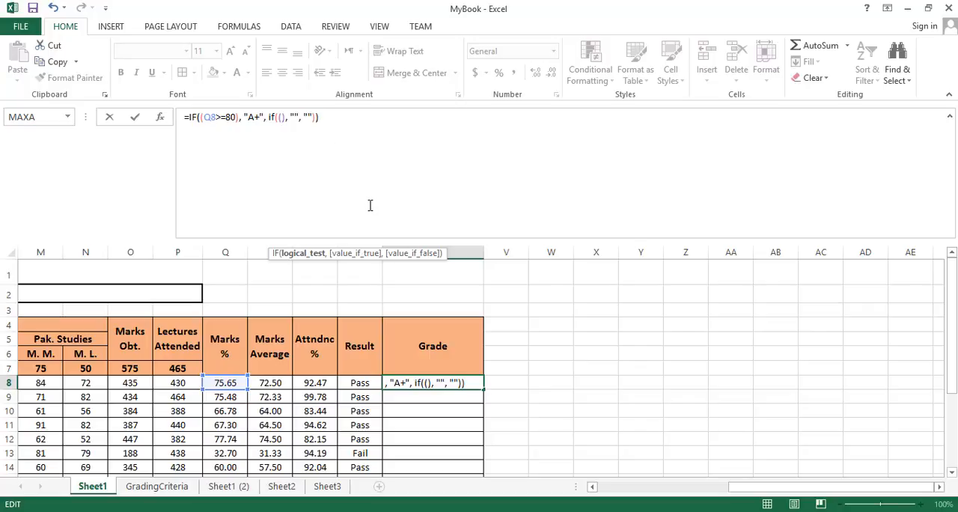
click(229, 383)
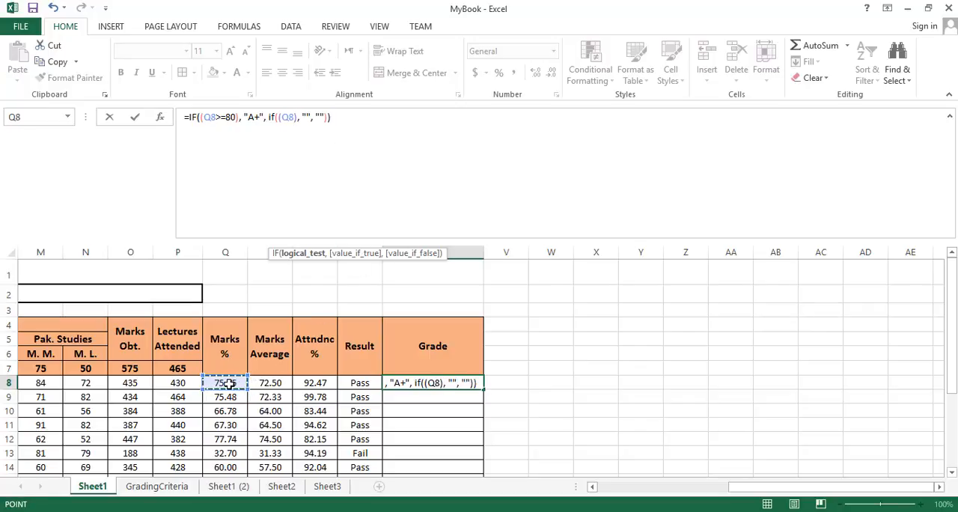
text(>=)
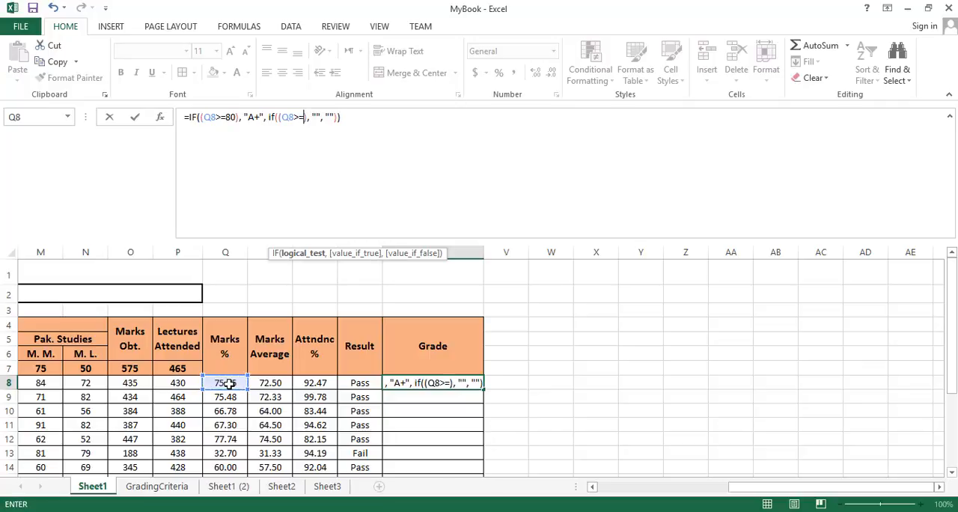
text(70)
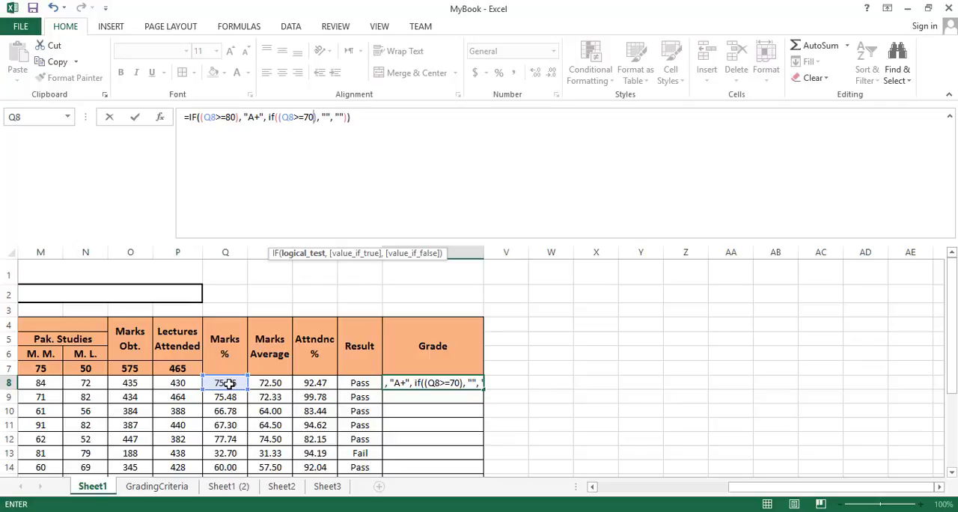
key(Right)
key(Right)
key(Left)
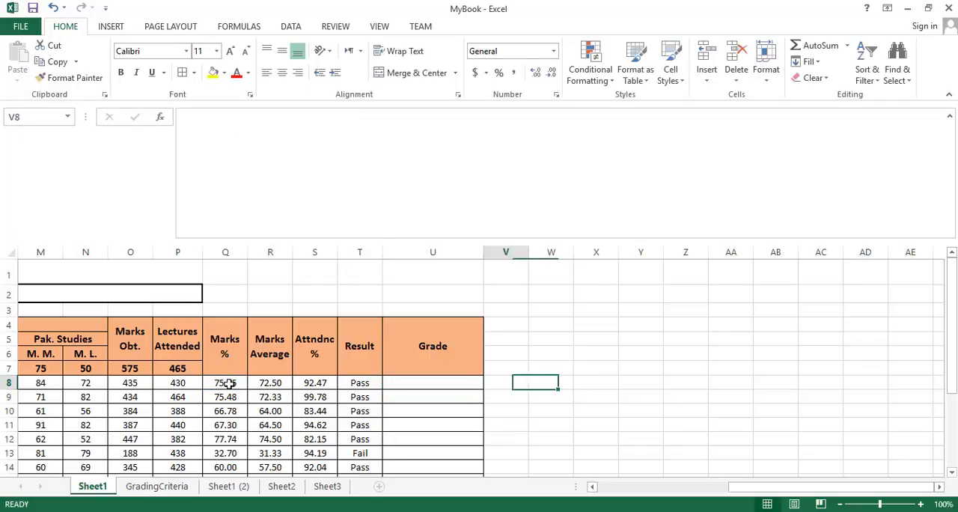
key(Left)
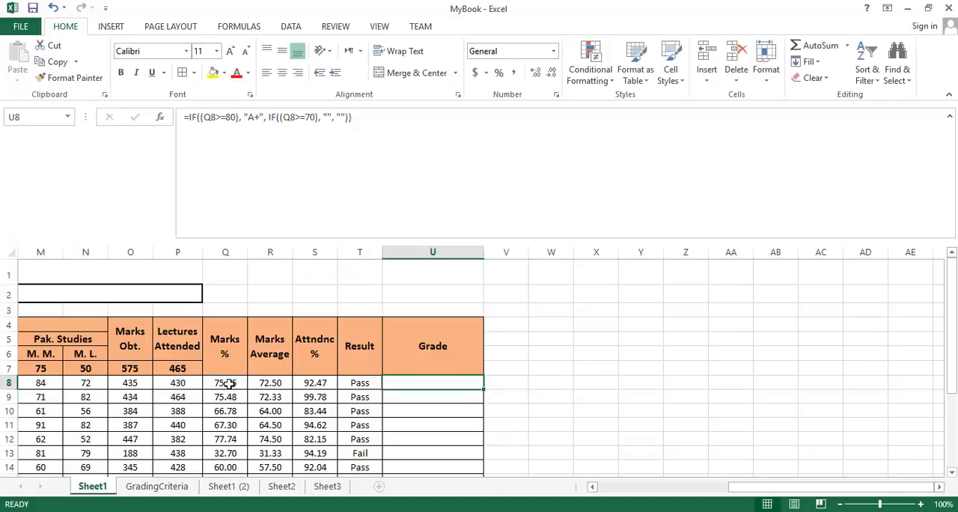
Step: Enter A between the quotes of the nested IF's true value in U8 and commit the formula
click(328, 116)
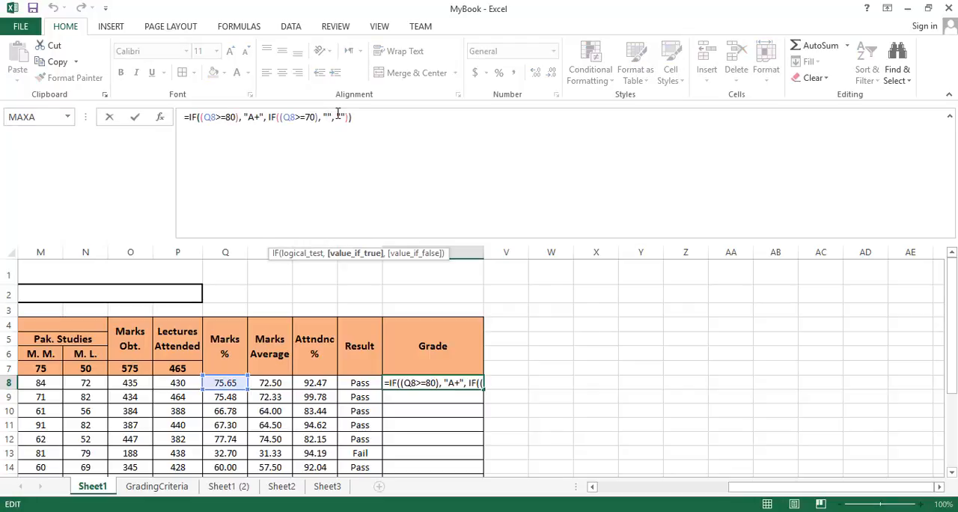
text(A)
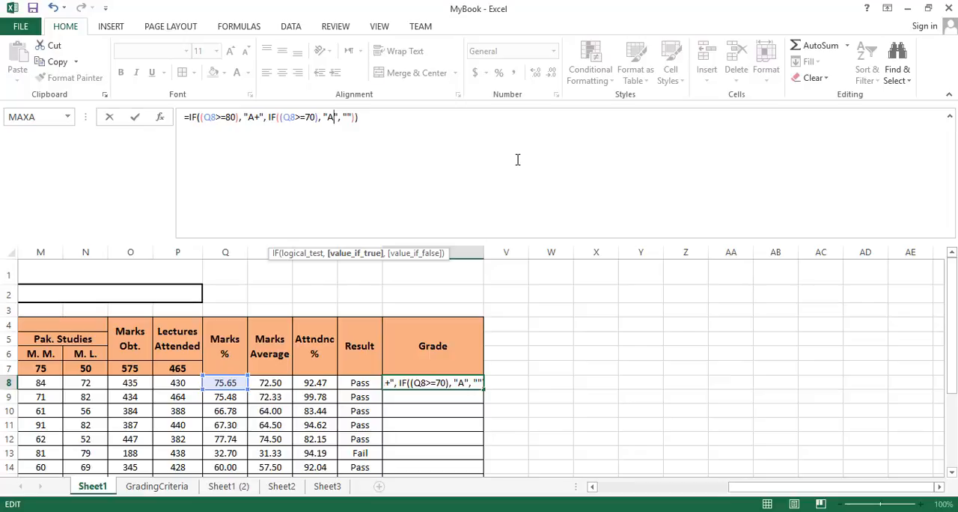
key(Right)
key(Right)
key(Right)
key(Left)
key(Left)
key(Left)
key(Left)
key(Left)
key(Left)
key(Left)
key(Left)
key(Left)
key(Left)
key(Left)
key(Left)
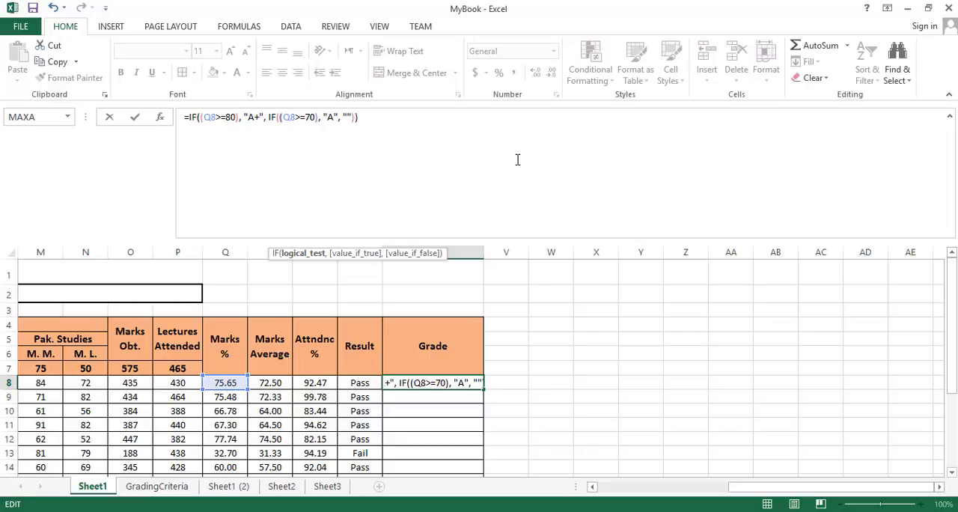
key(End)
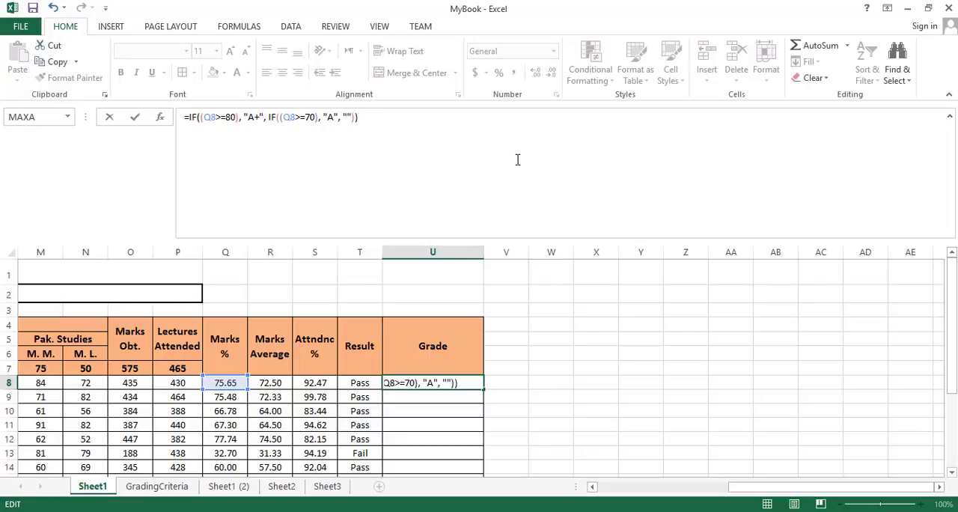
key(Return)
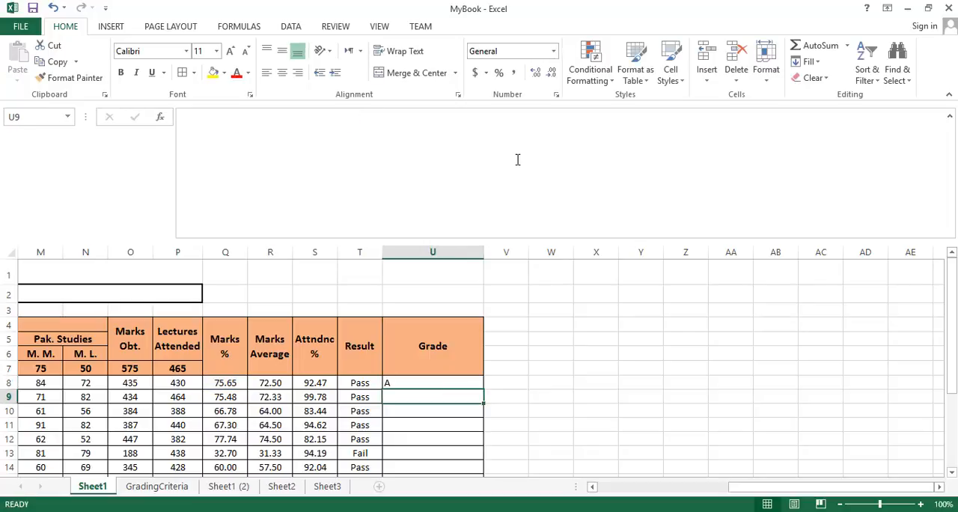
Step: Review the nested IF in the U8 formula, including its true and false values, against the student's Marks % in Q8
click(441, 381)
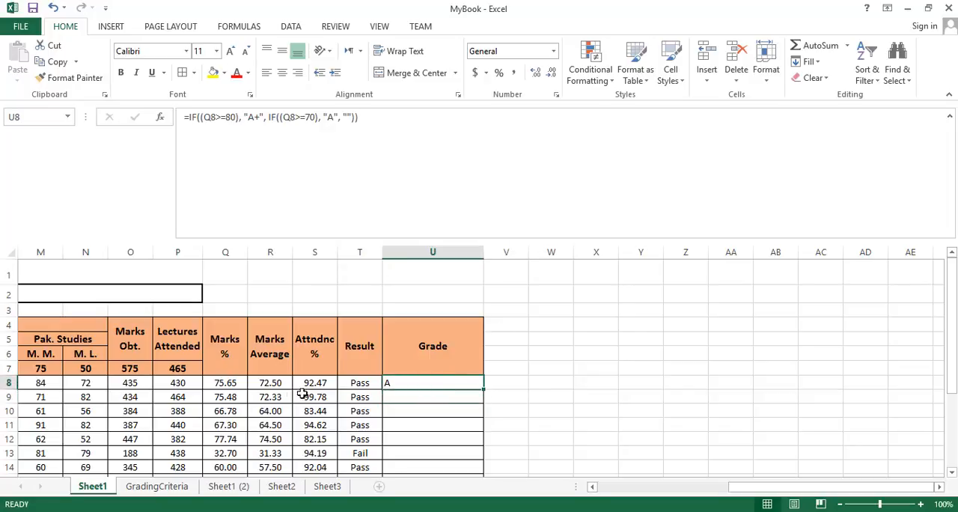
click(232, 383)
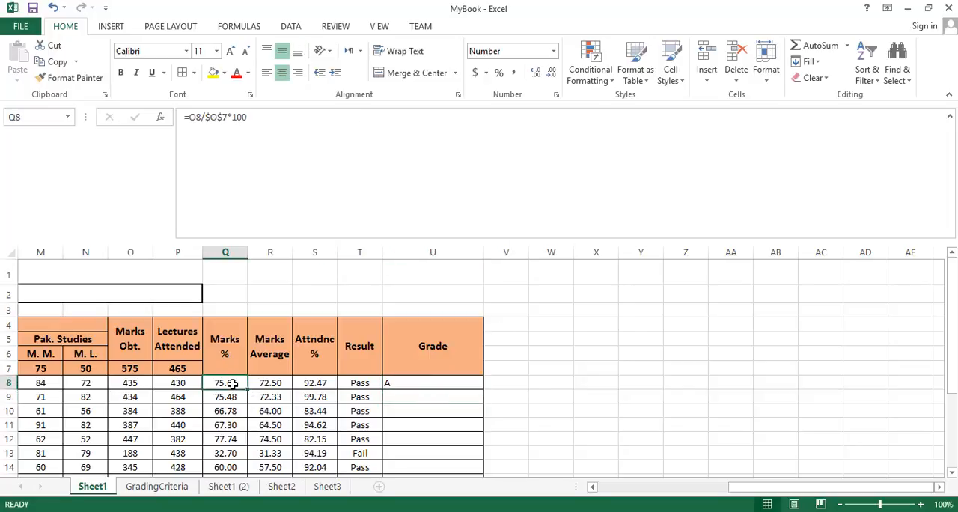
click(430, 379)
drag(268, 117, 341, 117)
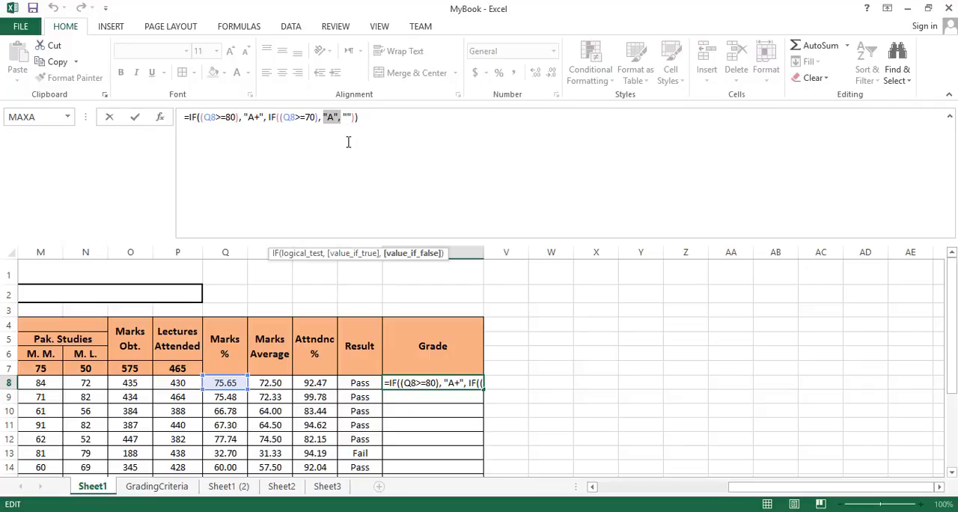
click(347, 117)
key(Left)
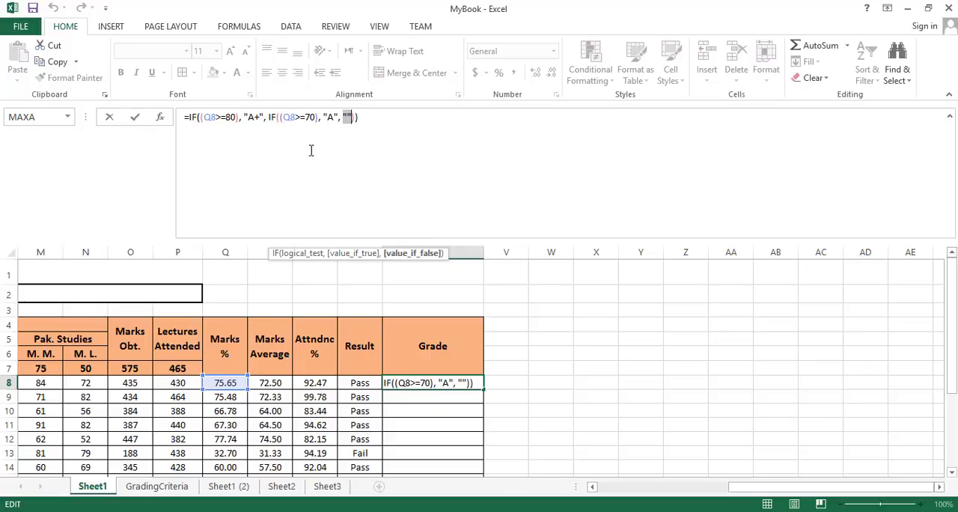
drag(268, 116, 354, 117)
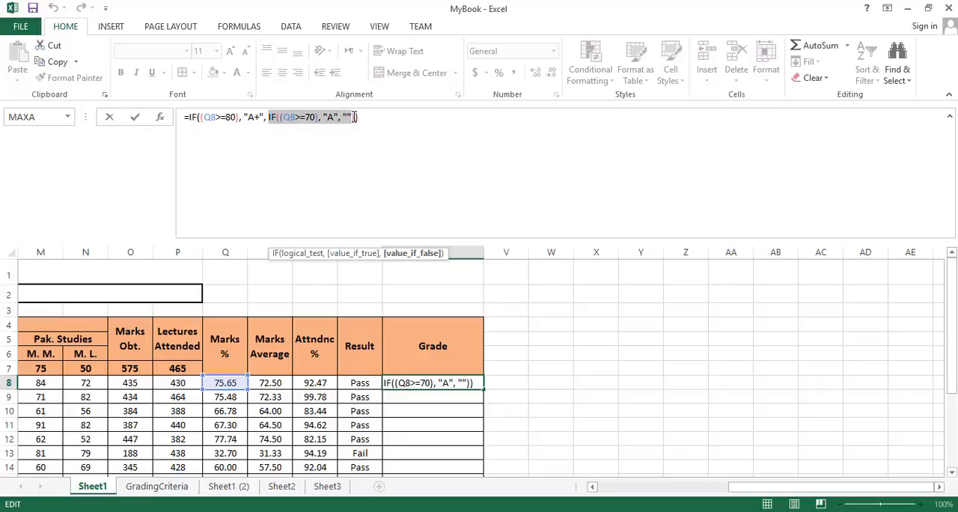
click(343, 116)
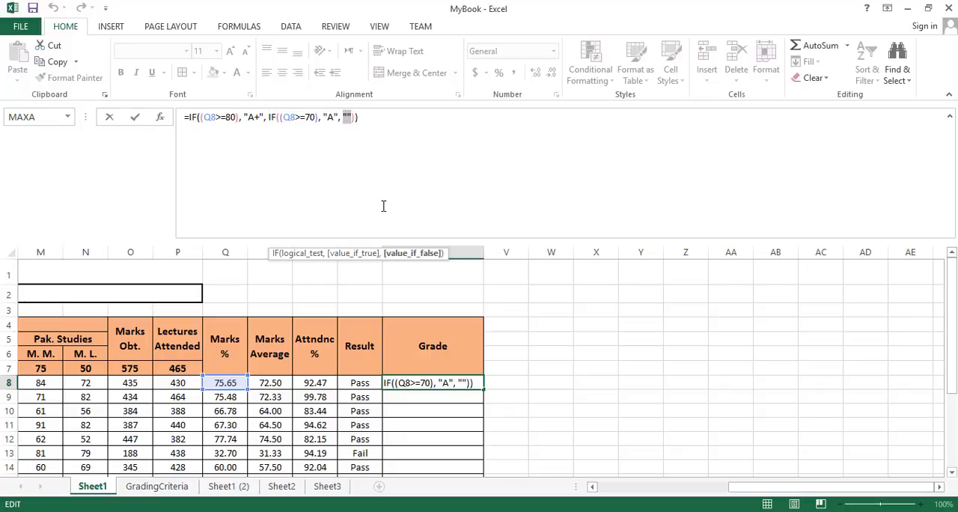
Step: Replace the Q8>=70 IF's false value in U8 with a nested IF containing empty test parentheses and "" for both values
key(BackSpace)
text(if)
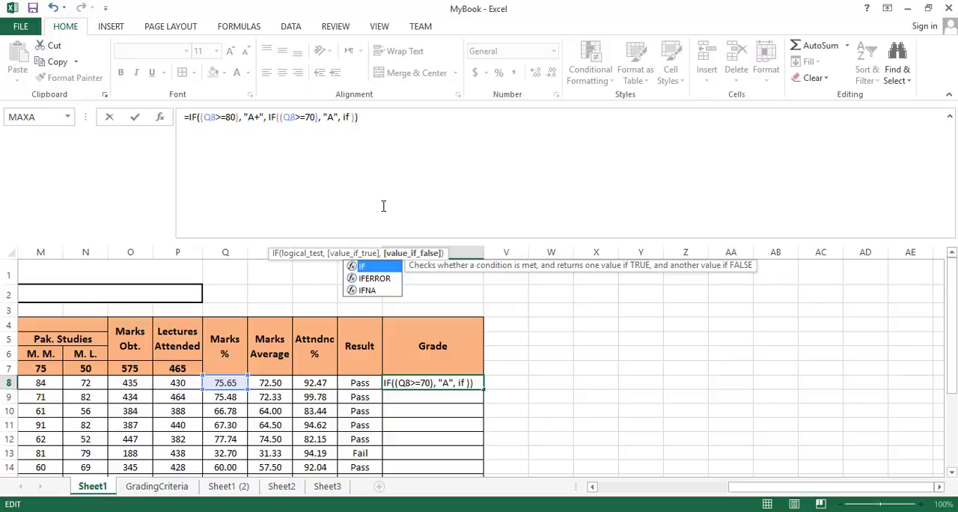
text(()
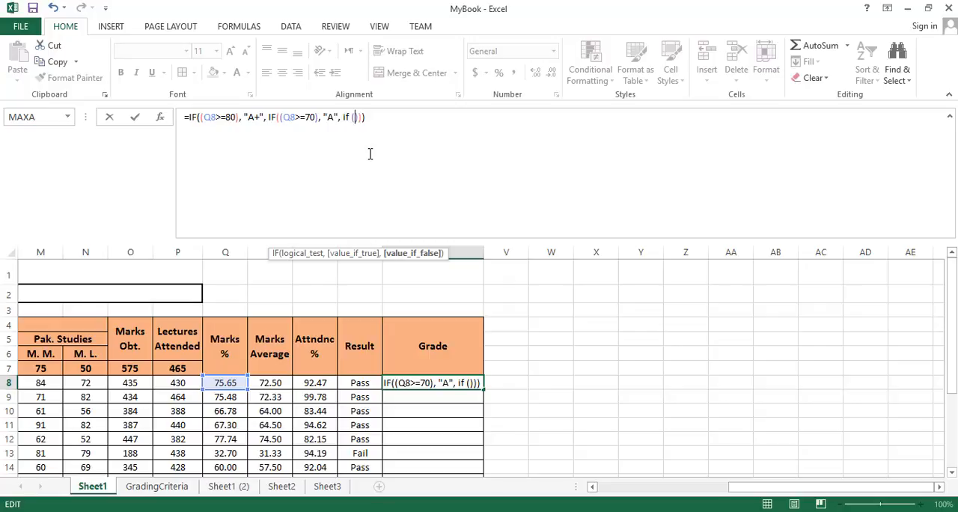
text((), "", )
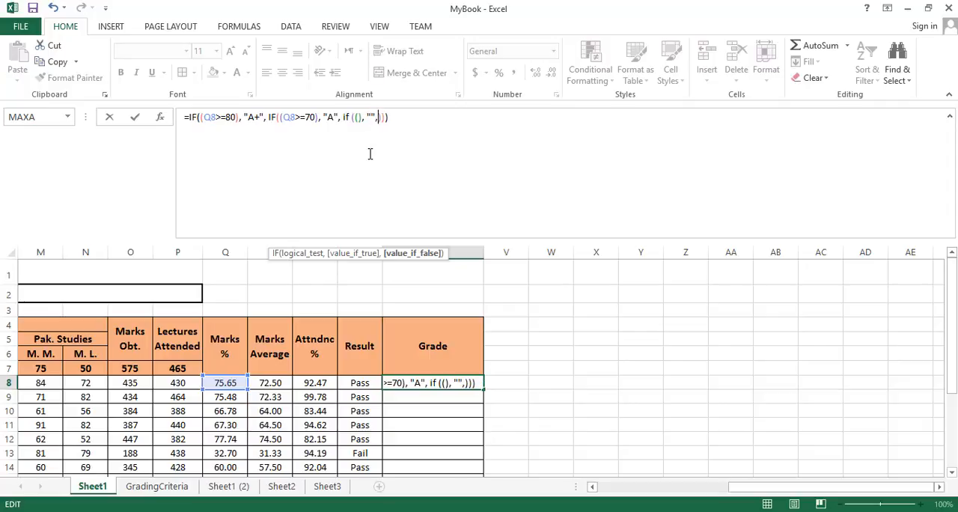
text("")
Step: Set the innermost IF's logical test to Q8>=60, commit the U8 formula and accept the suggested correction
click(232, 382)
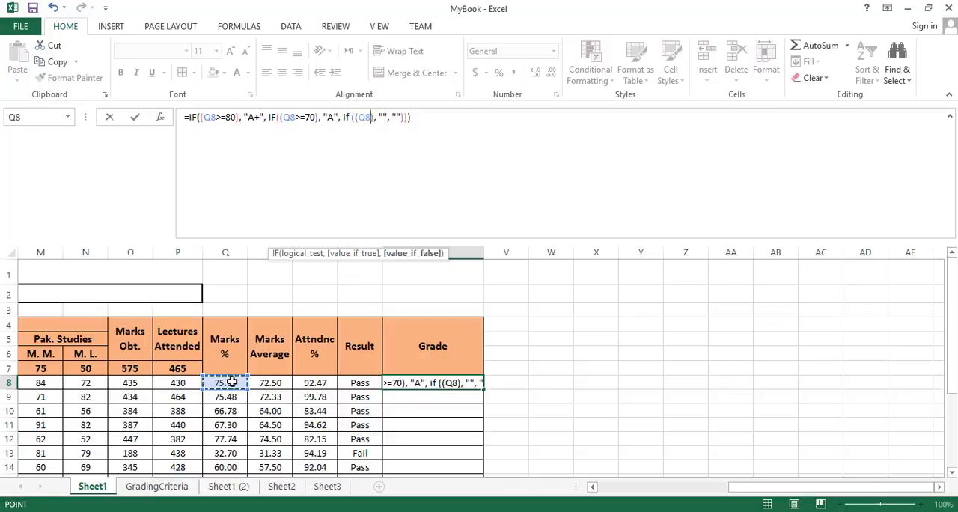
text(>=)
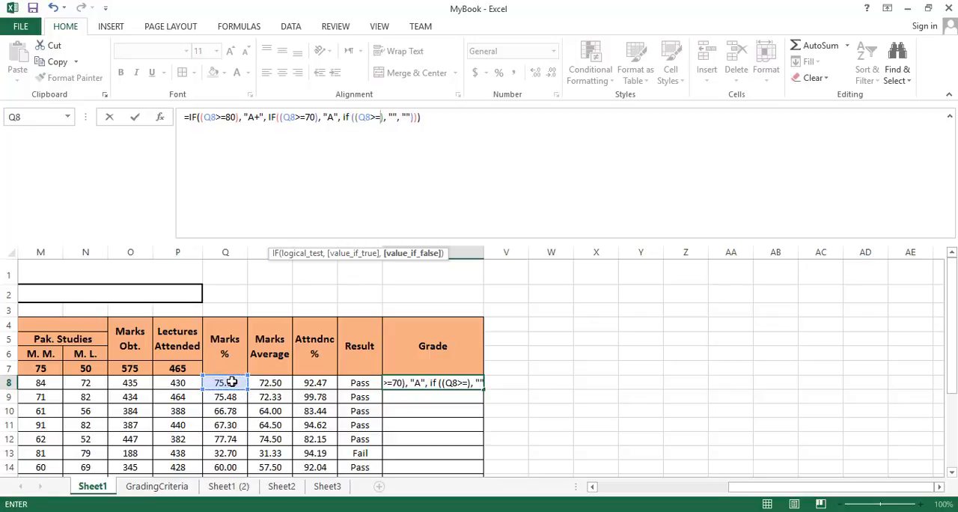
text(60)
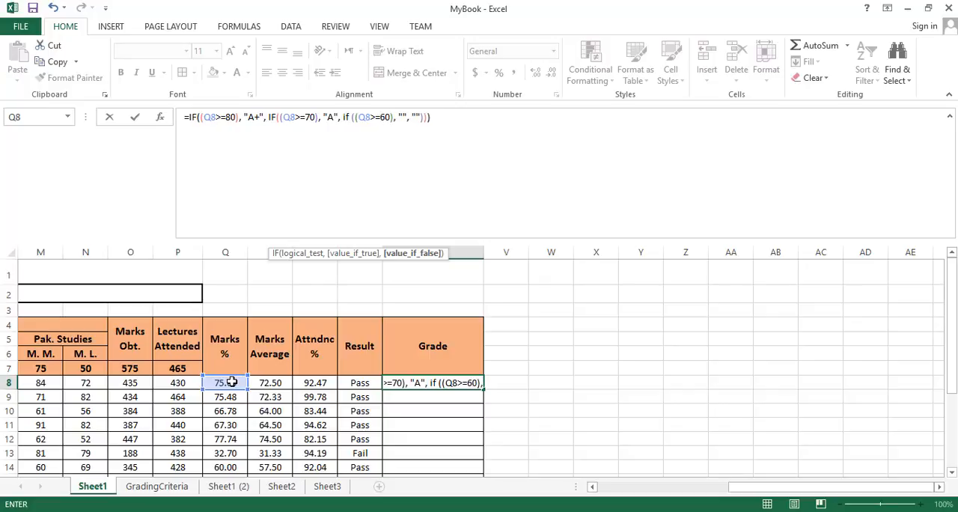
key(Return)
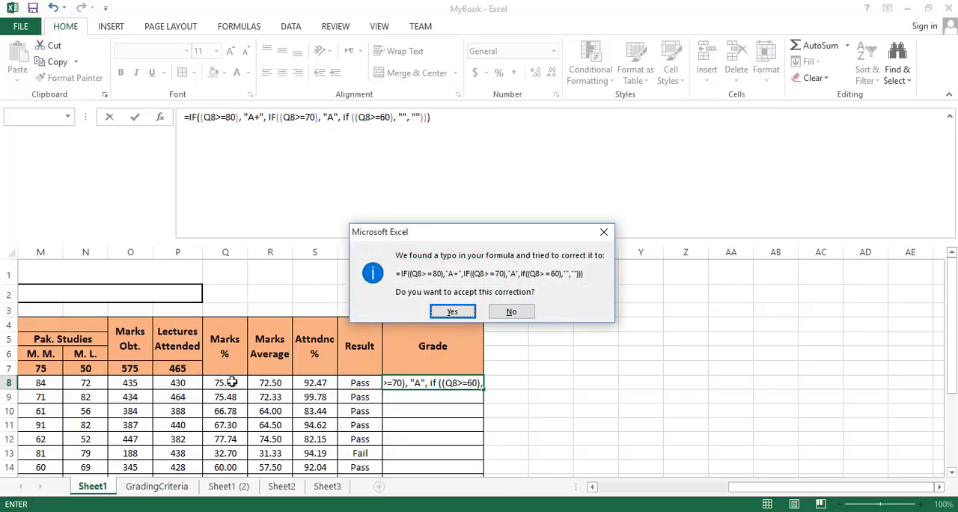
key(Return)
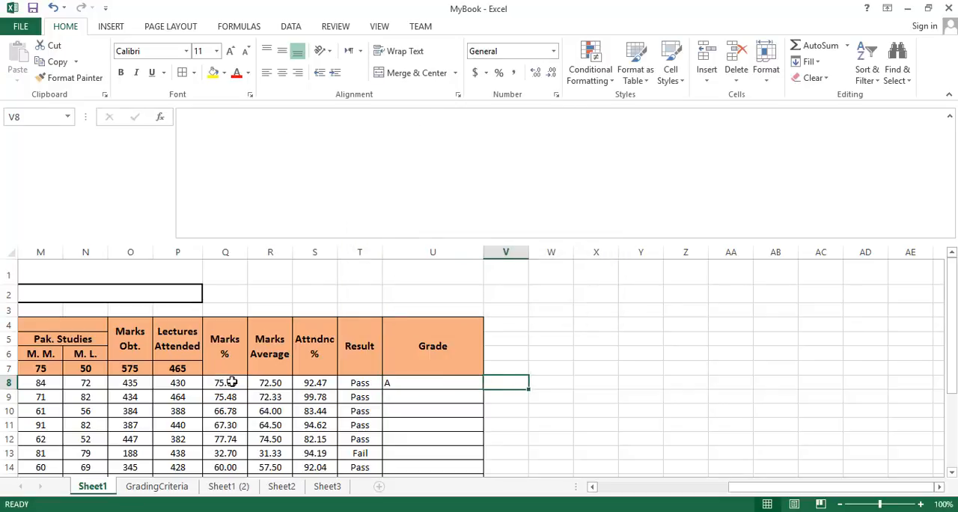
Step: Enter B between the quotes of the Q8>=60 IF's true value in the U8 formula
click(458, 388)
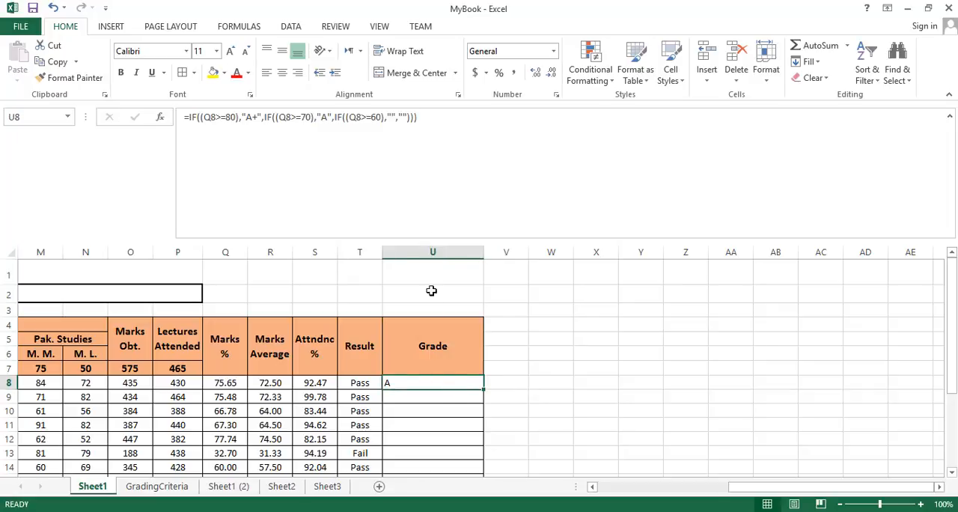
click(389, 116)
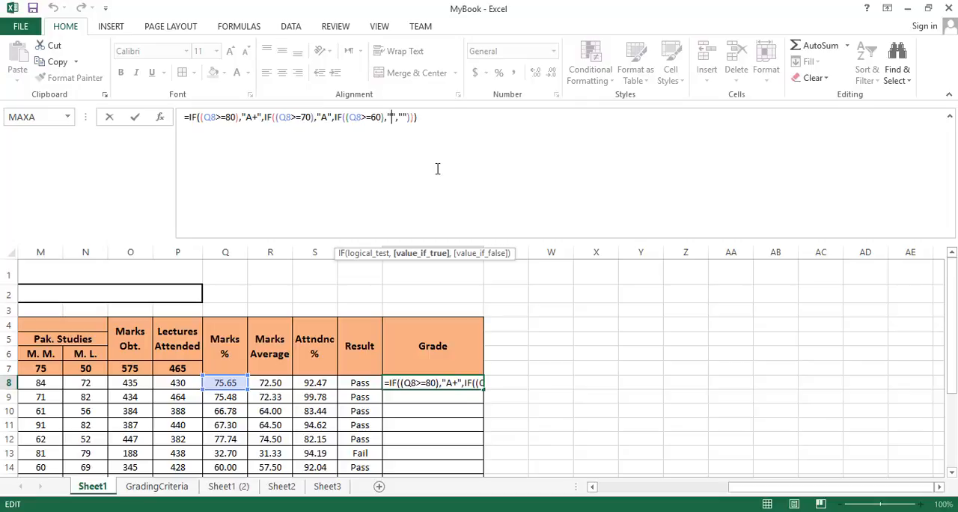
text(B)
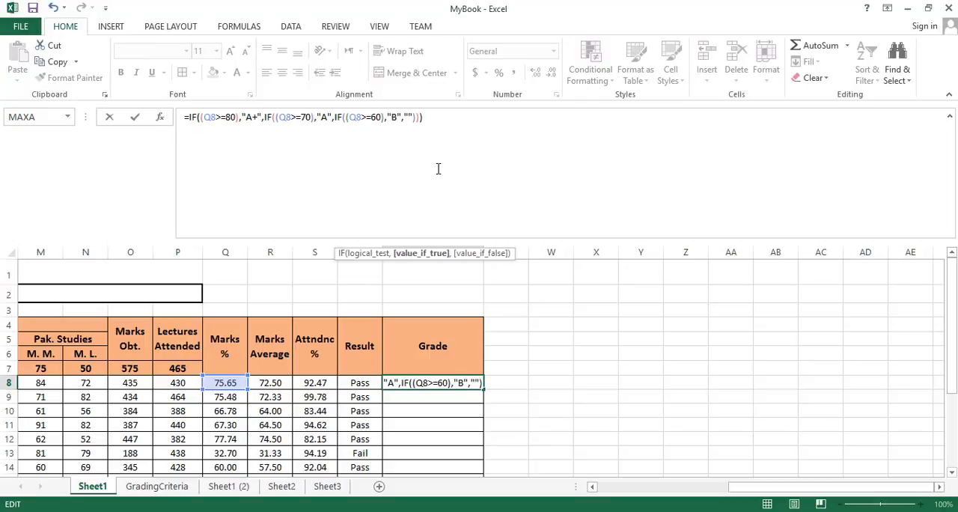
Step: Replace the Q8>=60 IF's false value with another nested IF holding empty test parentheses and "" for both values
key(Right)
key(Right)
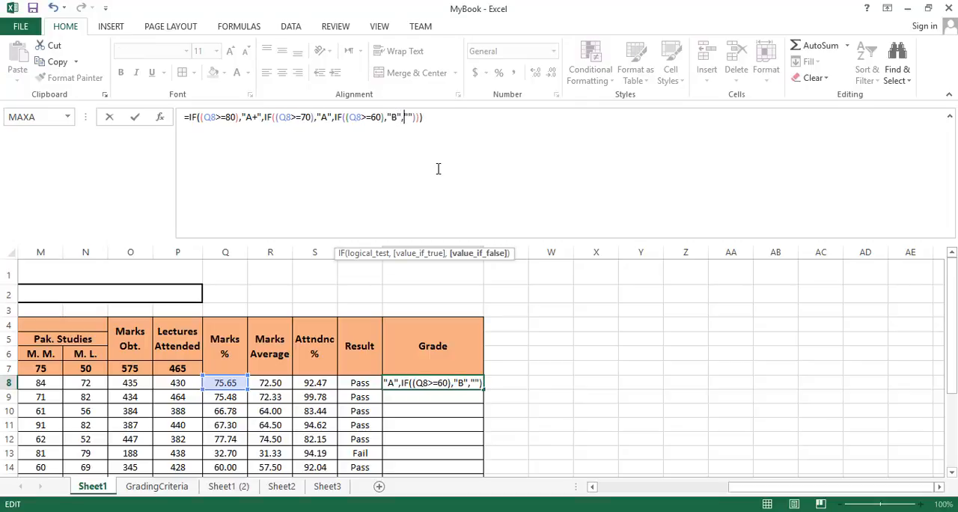
key(shift+Right)
key(shift+Right)
text(if)
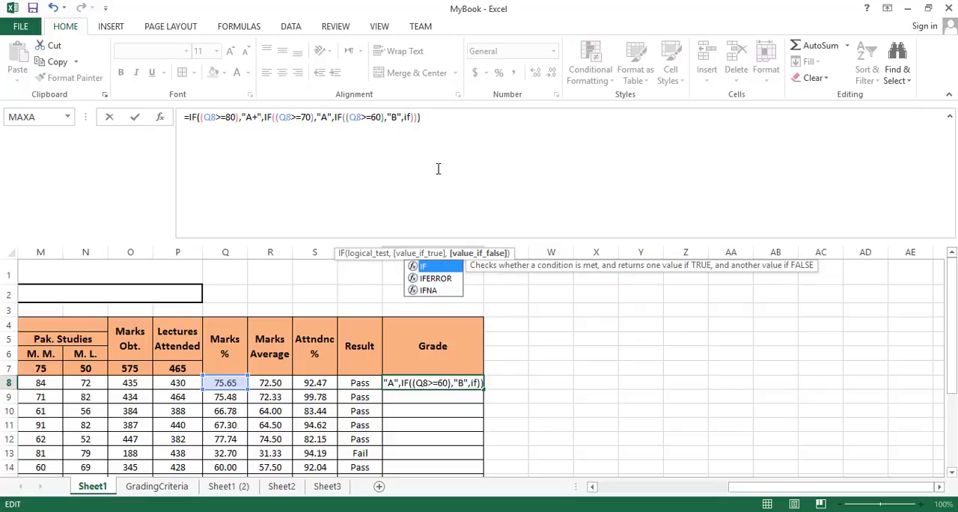
text(())
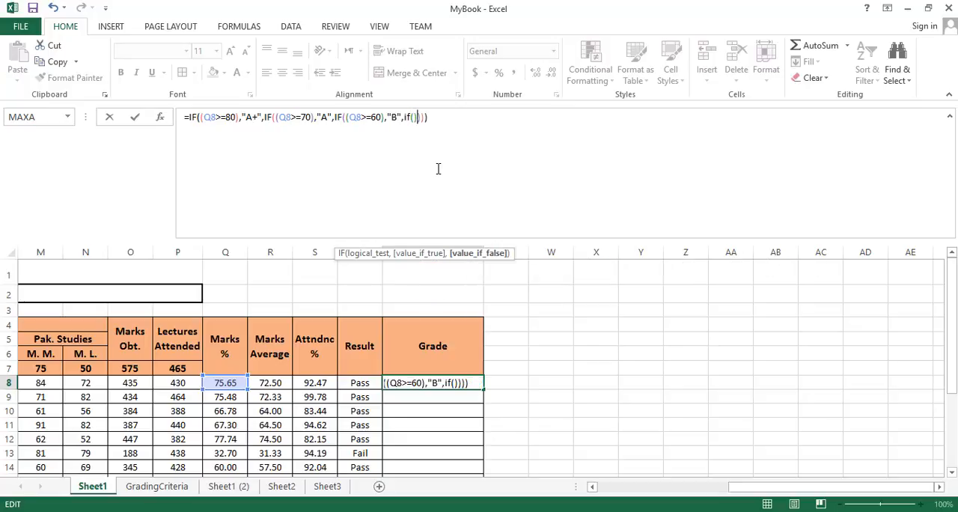
key(Left)
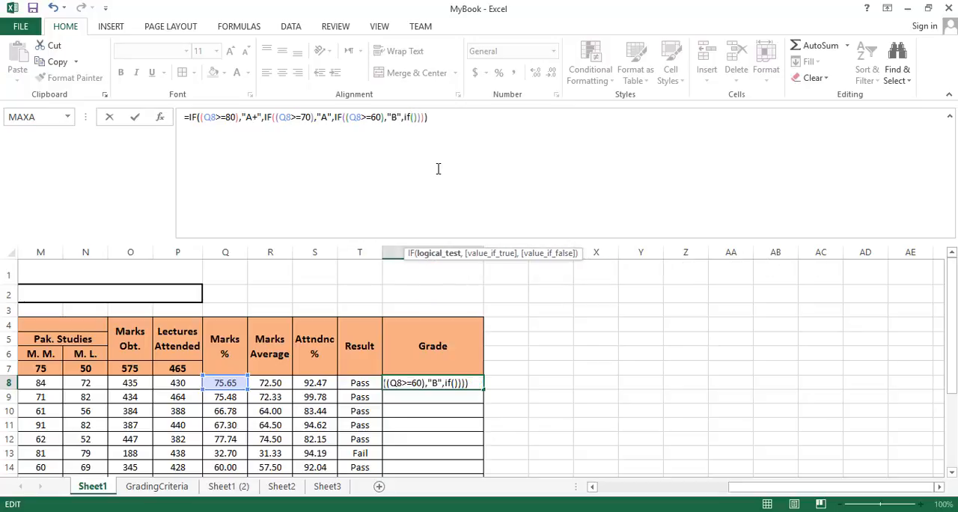
text(()
key(Right)
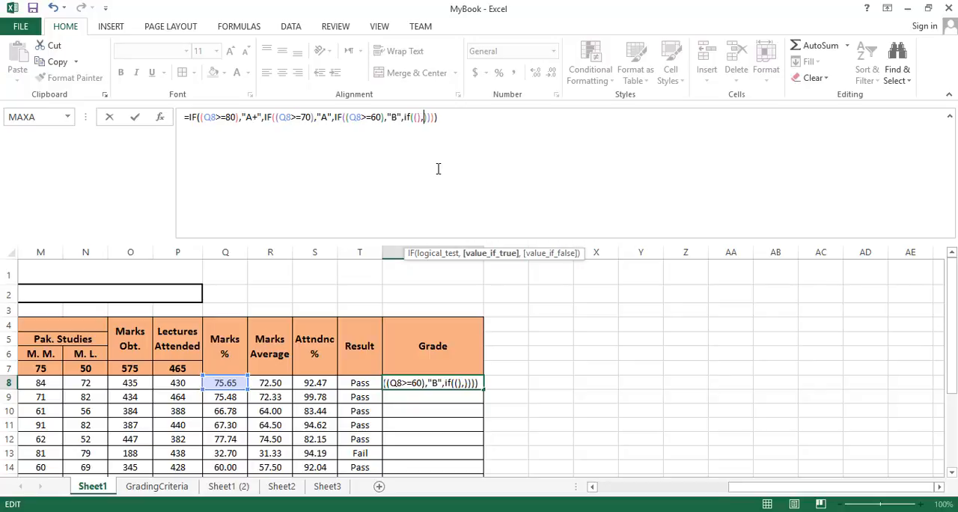
text(, "", "")
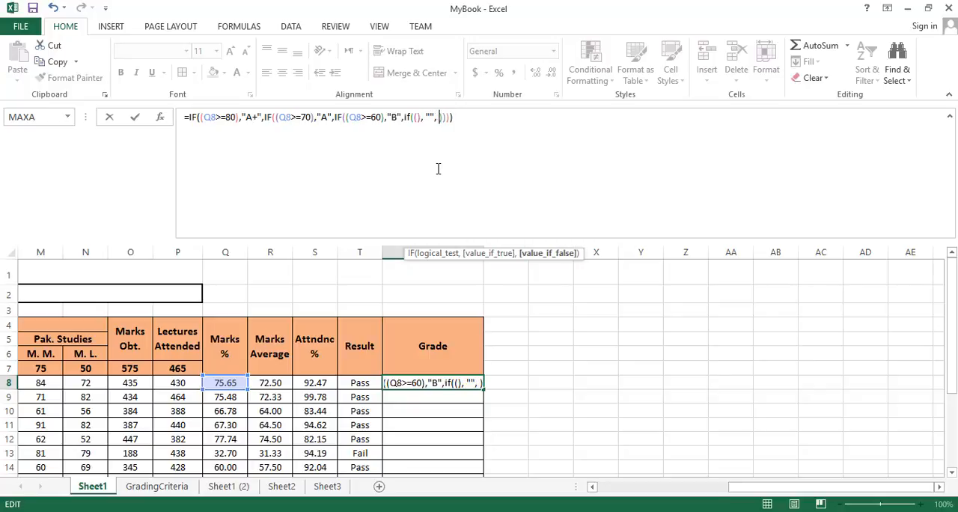
Step: Set the new innermost IF's logical test to Q8>=50, referencing the student's Marks % cell, and commit the U8 formula
key(Left)
key(Left)
key(Left)
key(Left)
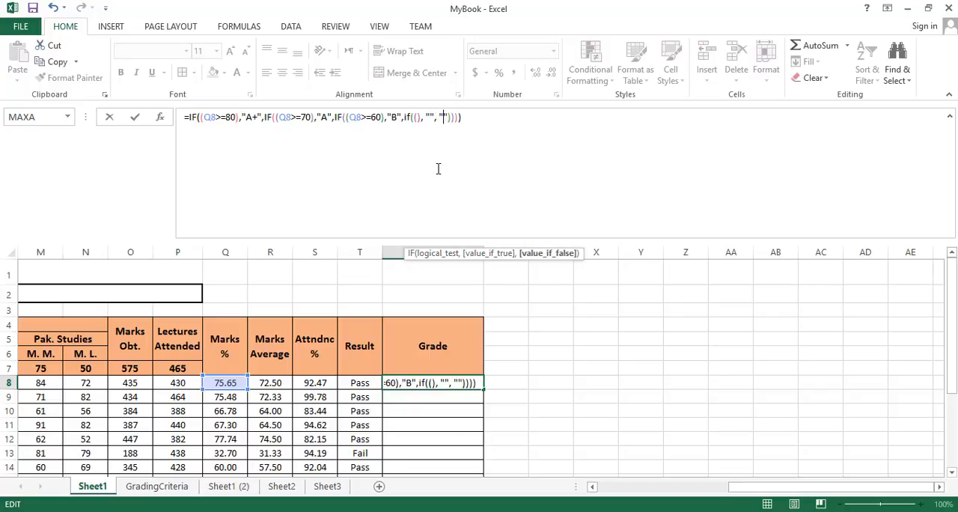
key(Left)
key(Left)
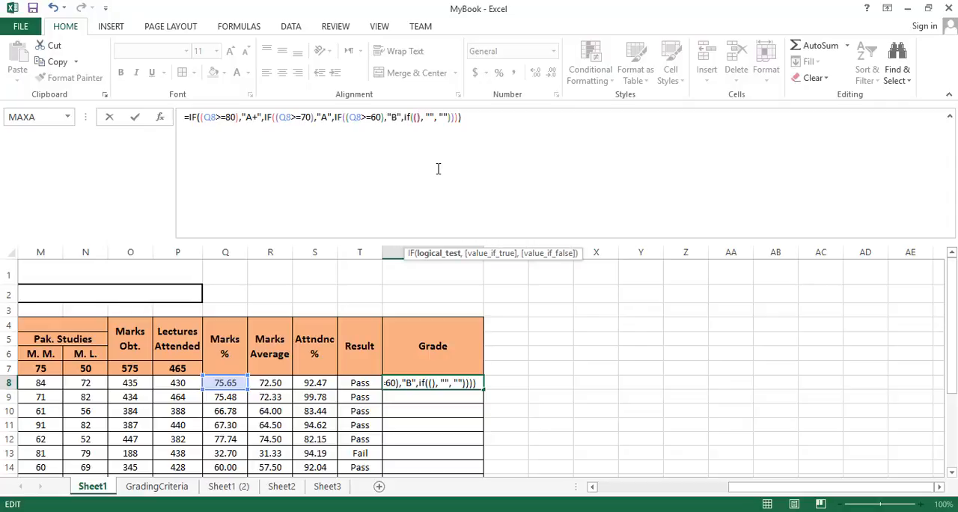
click(229, 381)
text(>)
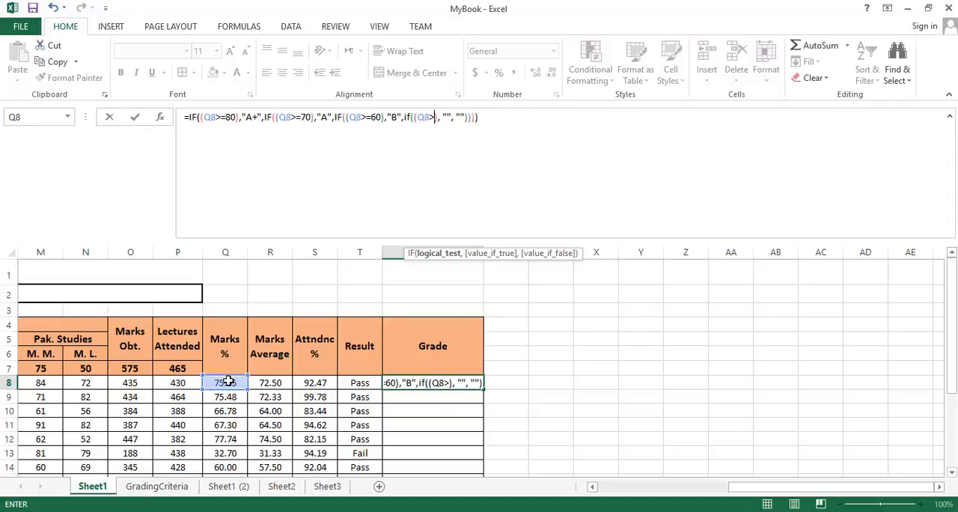
text(=)
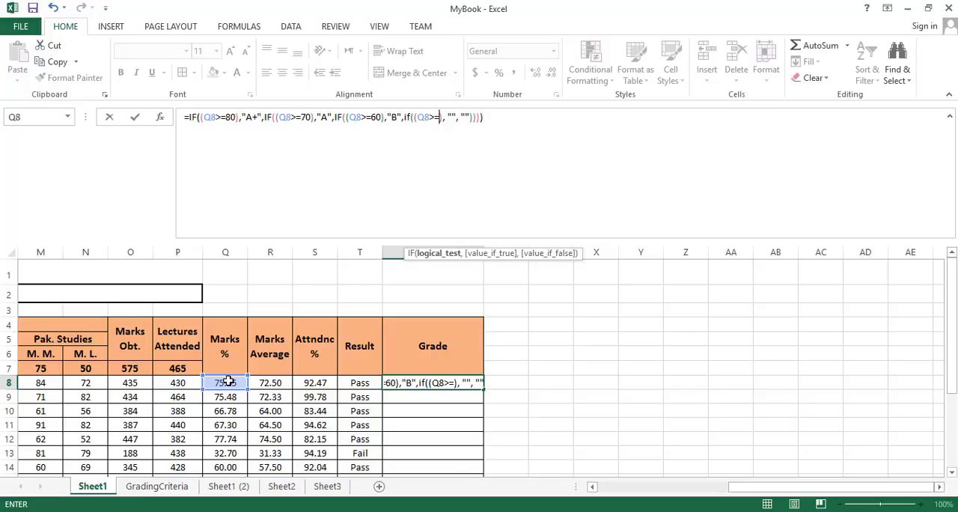
text(50), "", ""))))
key(Tab)
key(Tab)
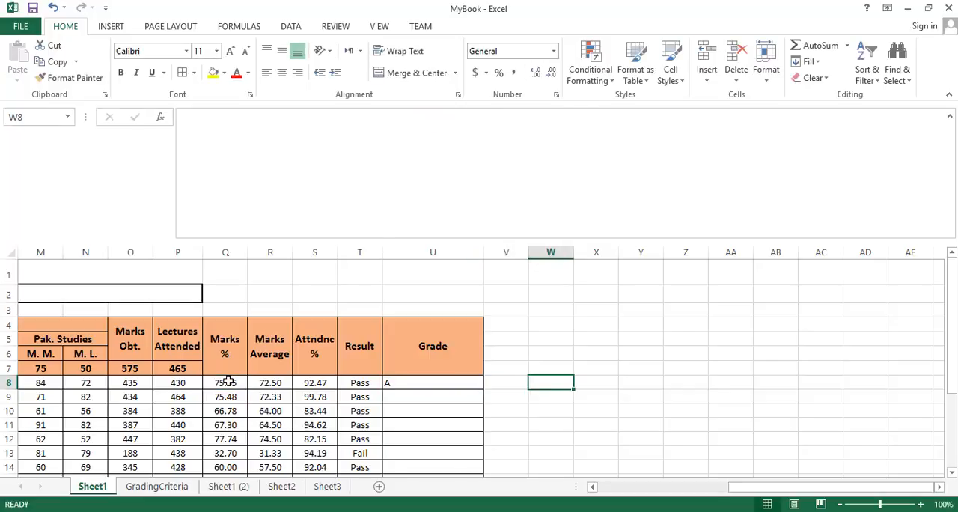
Step: Enter C as the Q8>=50 IF's true value and replace its false value with a nested IF having an empty test and "" values
click(462, 117)
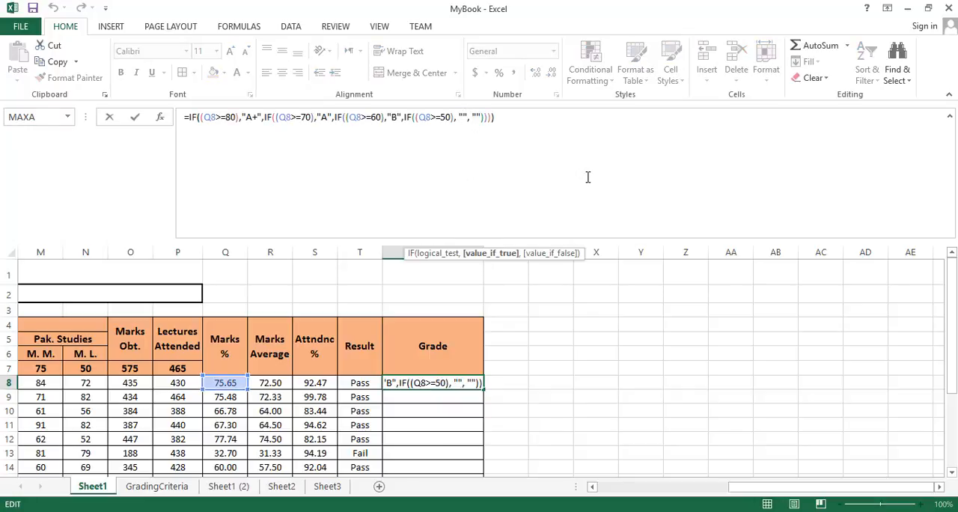
text(C)
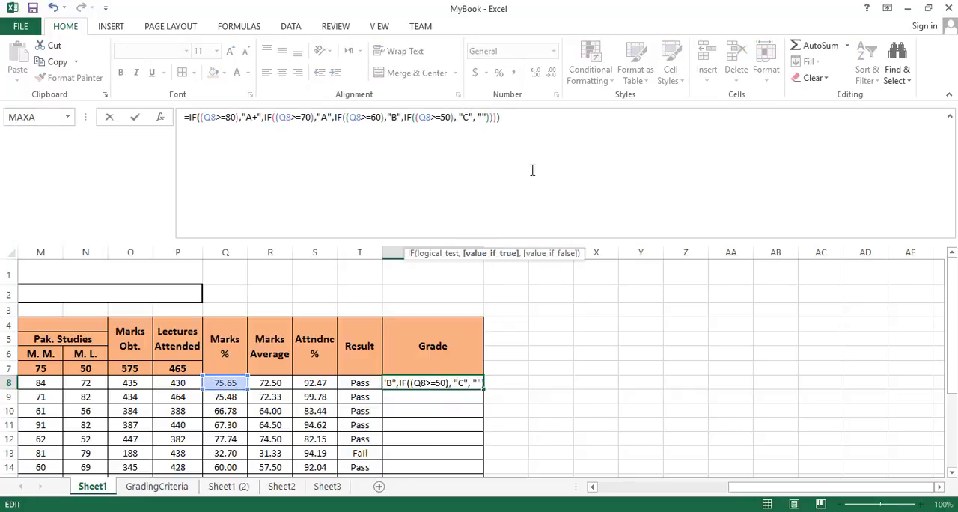
click(482, 117)
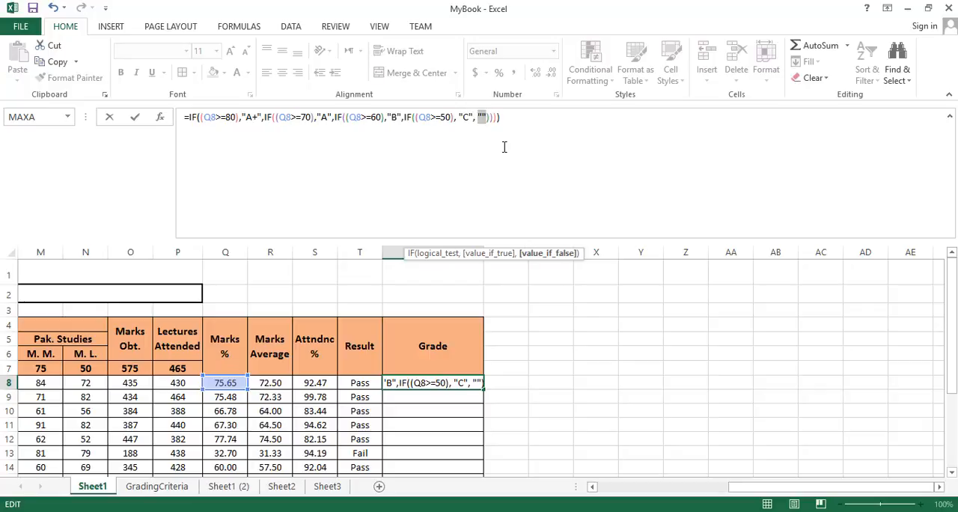
text(if())
key(Left)
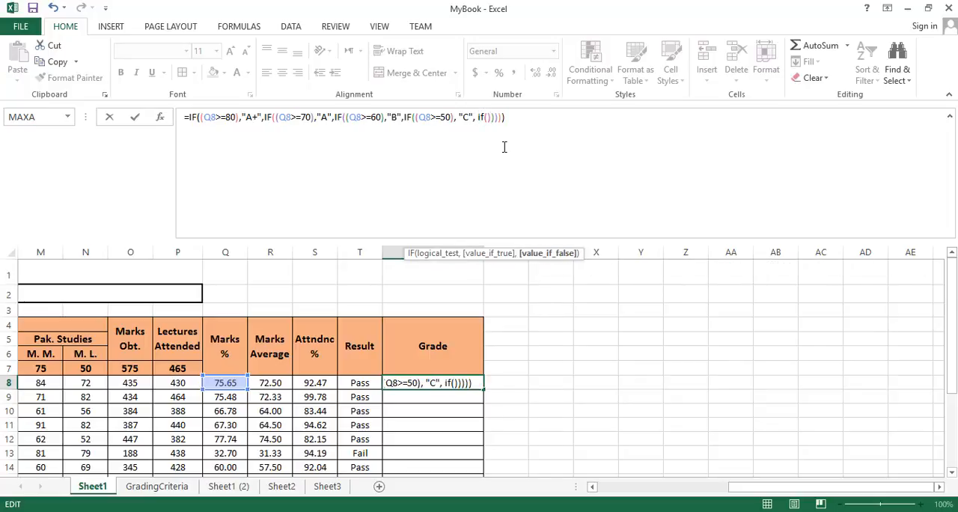
key(Left)
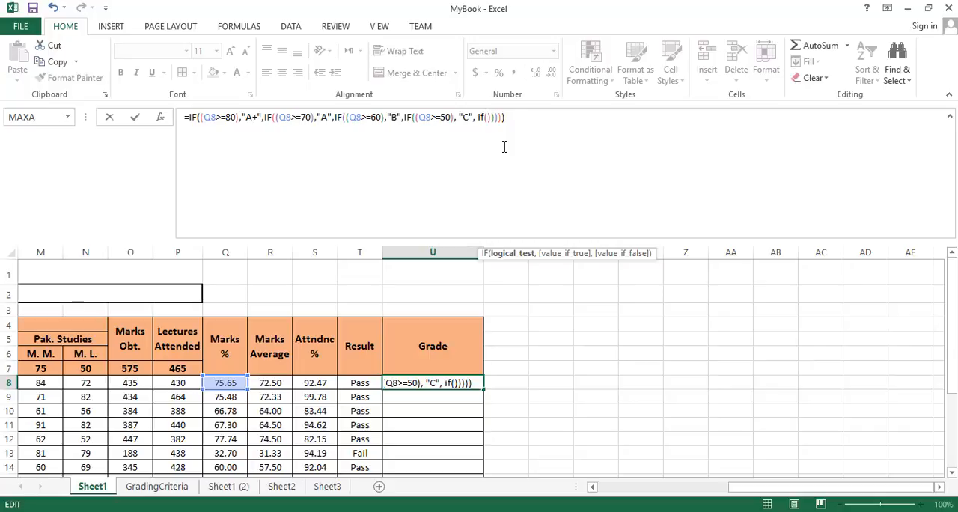
text((), "", "")
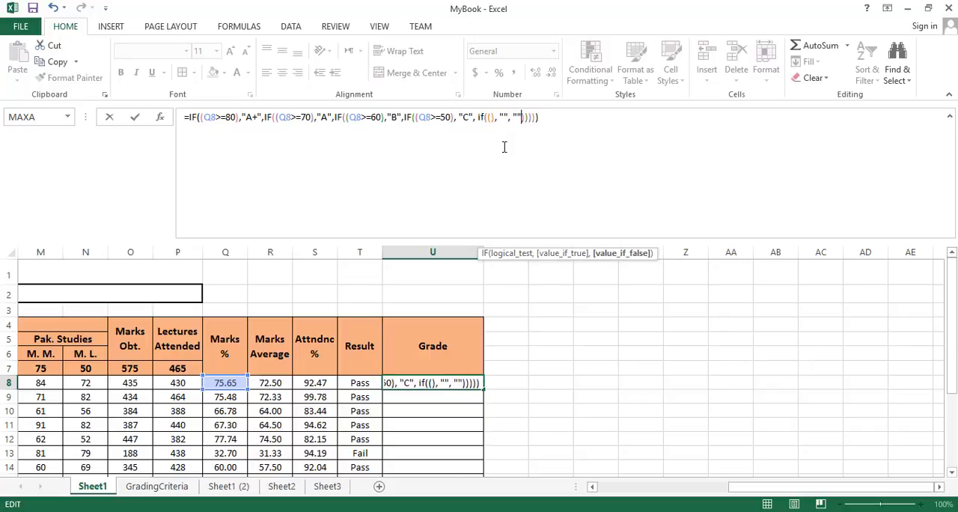
Step: Set the last nested IF's logical test in U8 to Q8>=33, referencing the student's Marks % cell
click(490, 117)
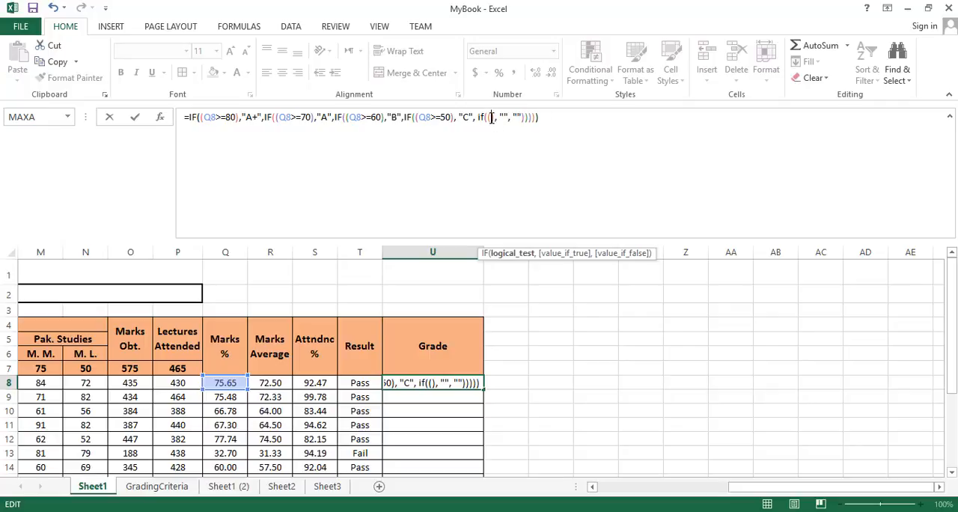
click(233, 383)
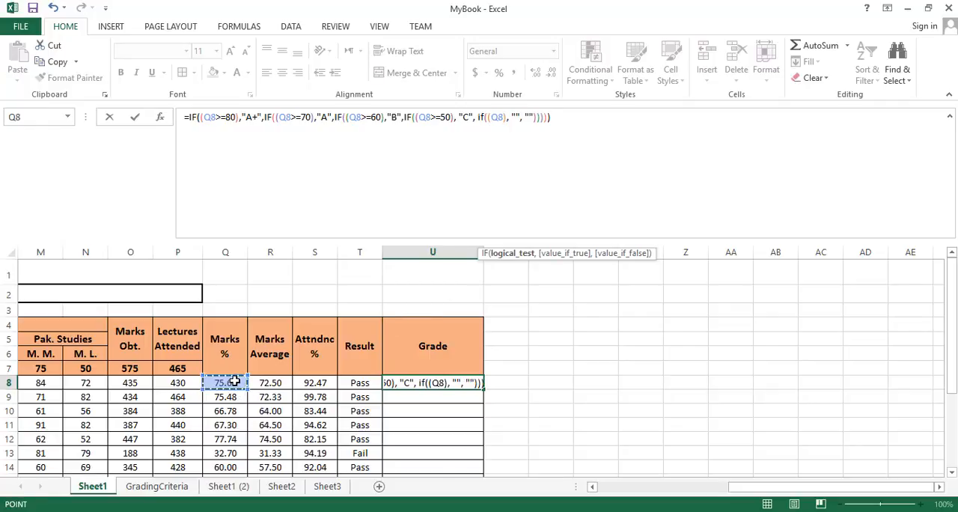
text(>)
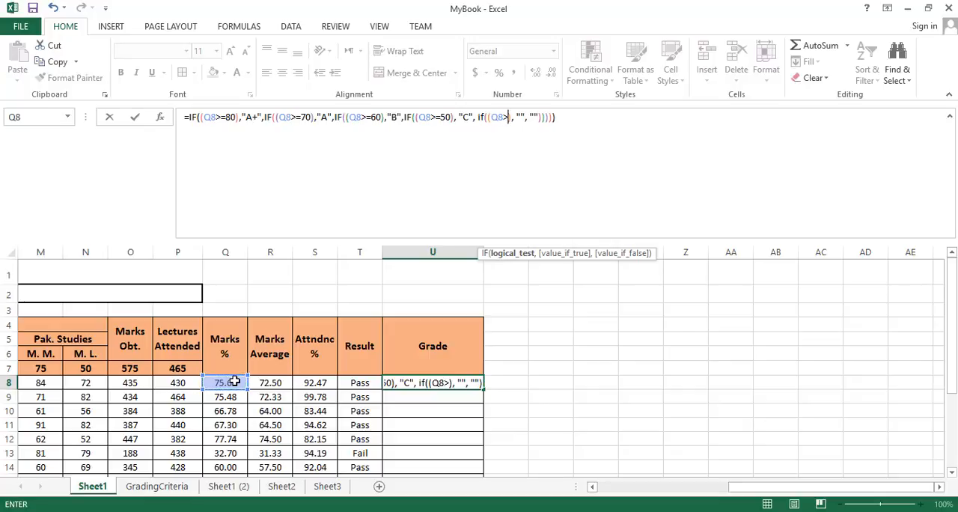
text(=33)
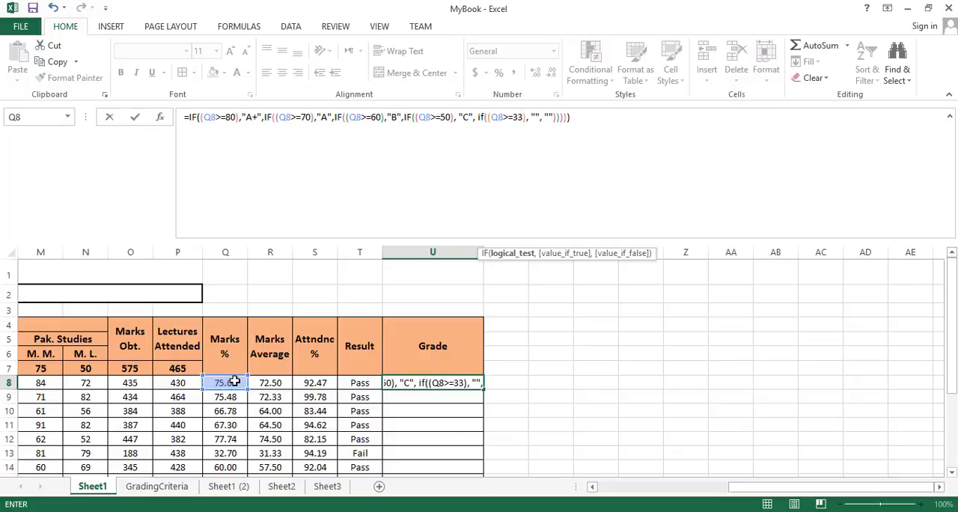
Step: Enter D as the true value and F as the false value of the Q8>=33 IF in the U8 formula
click(534, 117)
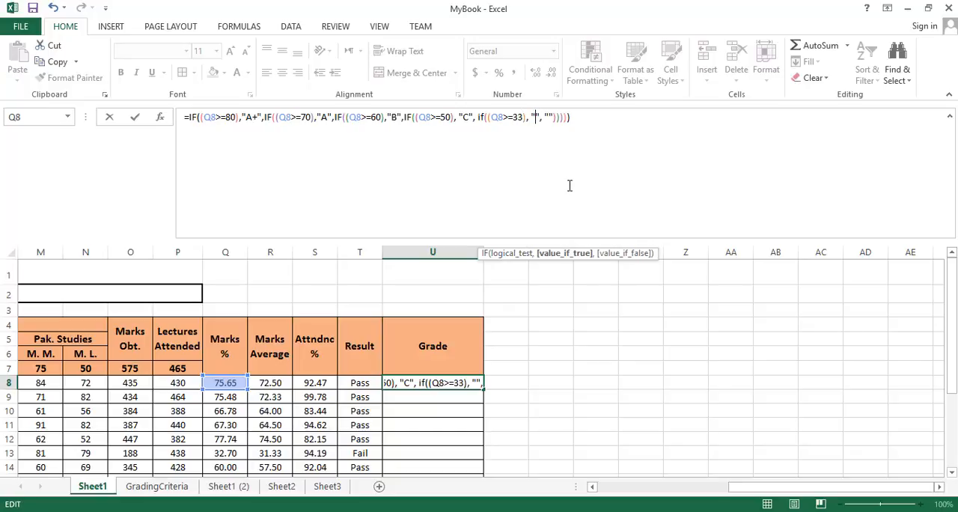
text(D)
click(554, 117)
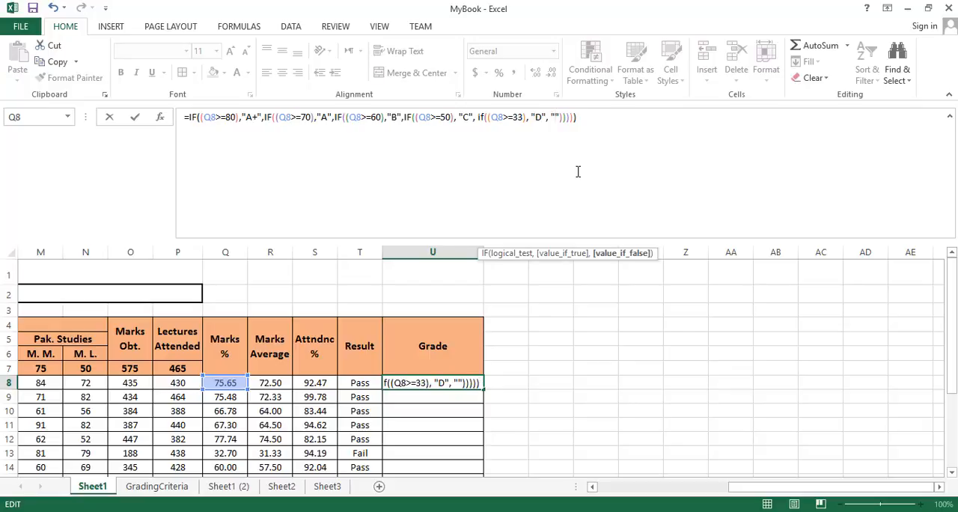
text(F)
click(605, 116)
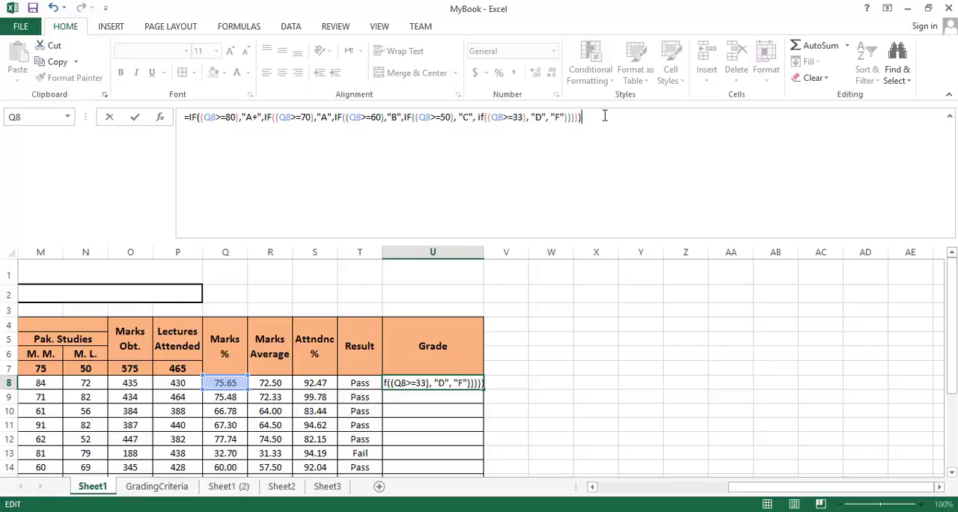
Step: Commit the completed nested IF grade formula in U8 and shrink the formula bar to a single line
key(Return)
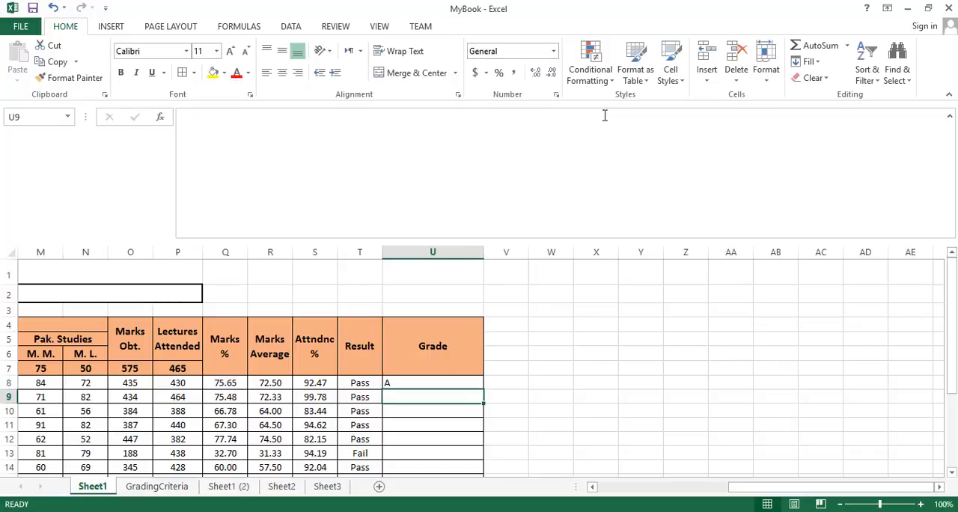
click(419, 382)
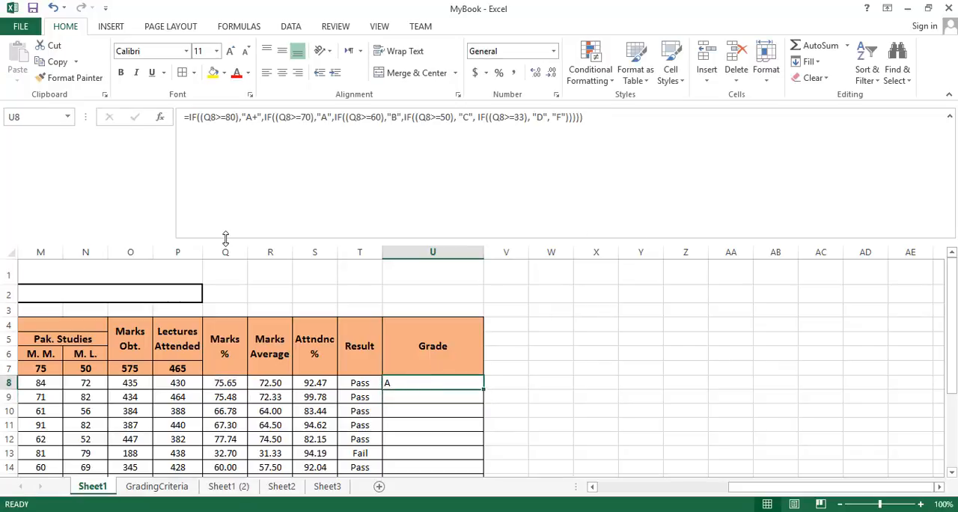
drag(228, 237, 233, 131)
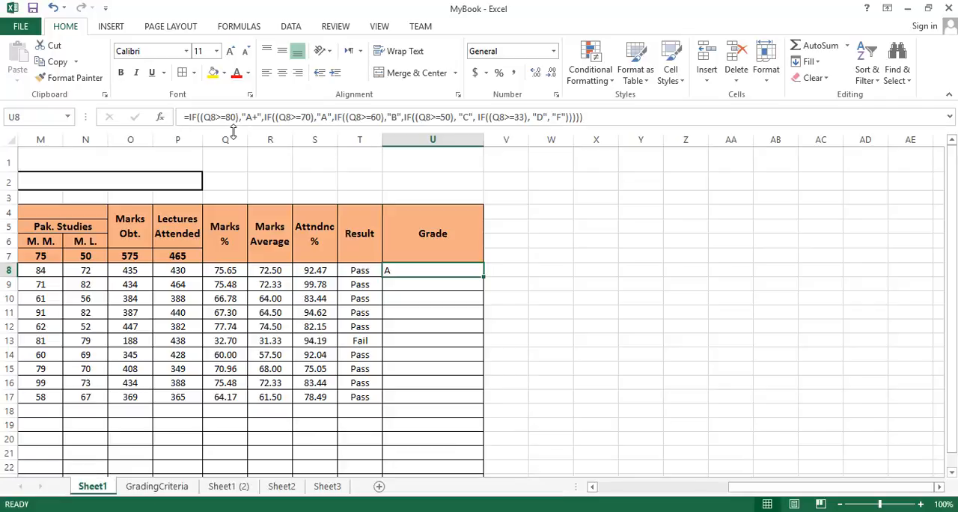
Step: Centre the grade in U8 within a narrower Grade column and fill its formula down through U17
click(282, 73)
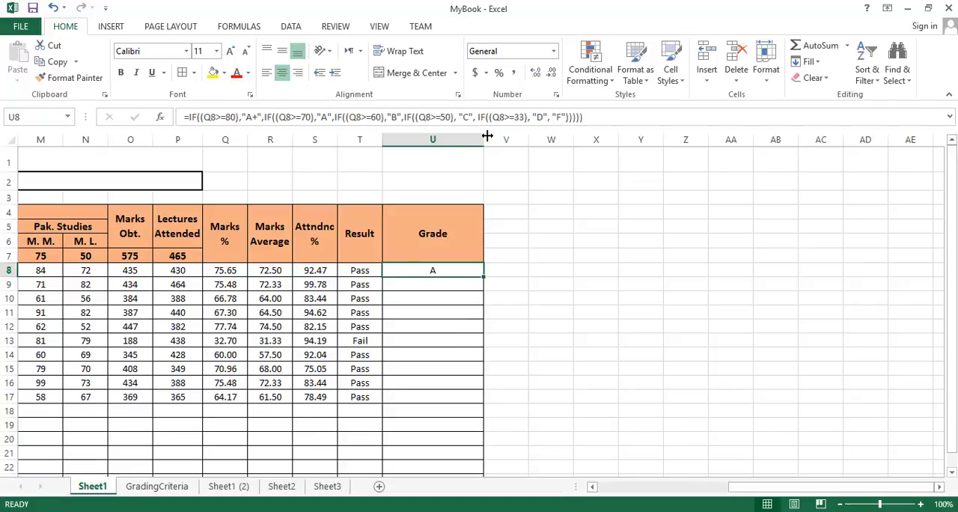
drag(483, 140, 444, 137)
drag(442, 276, 437, 400)
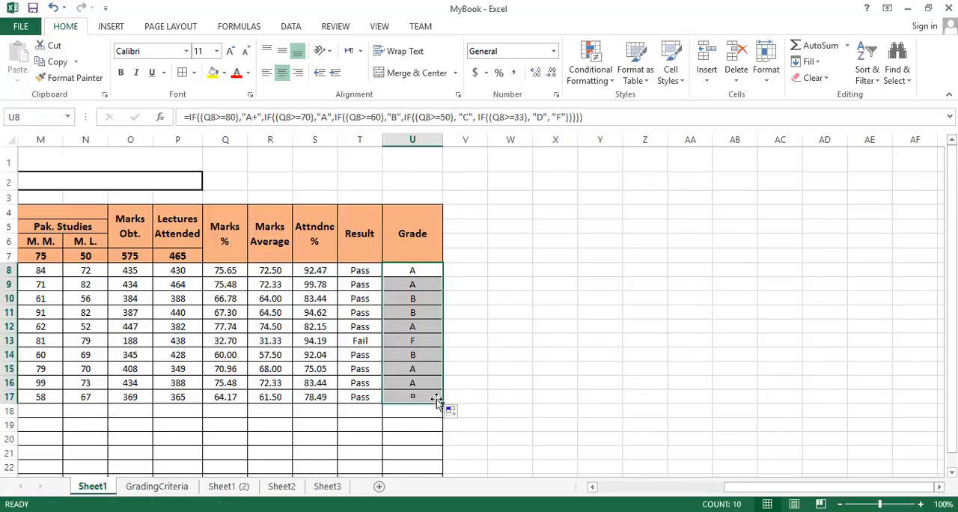
Step: Compare the Marks % values in Q8:Q17 with the corresponding grades in column U to check the formula
click(422, 270)
click(238, 273)
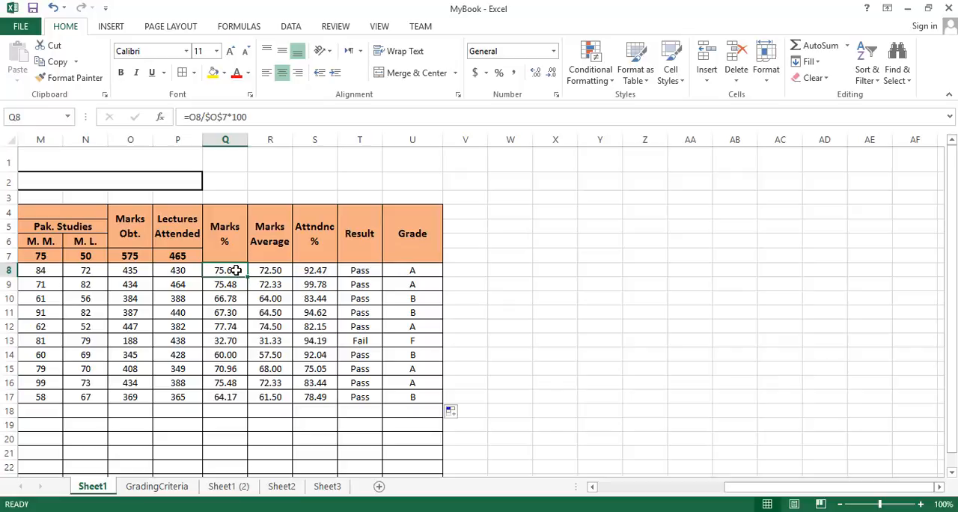
click(401, 271)
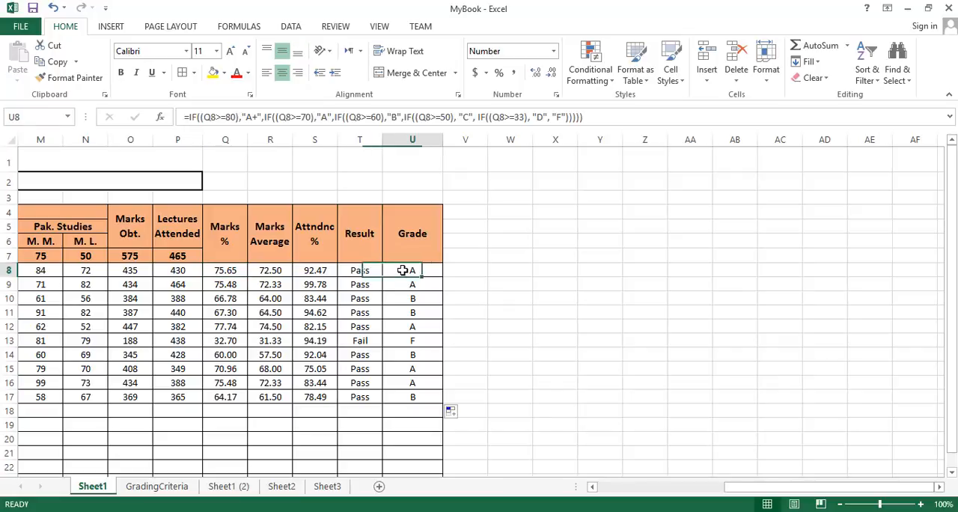
click(217, 285)
click(414, 284)
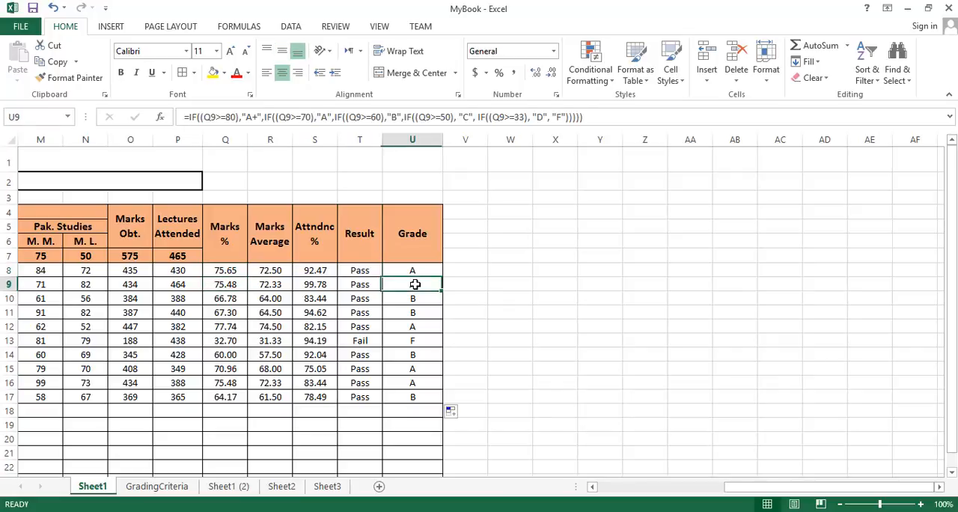
click(232, 299)
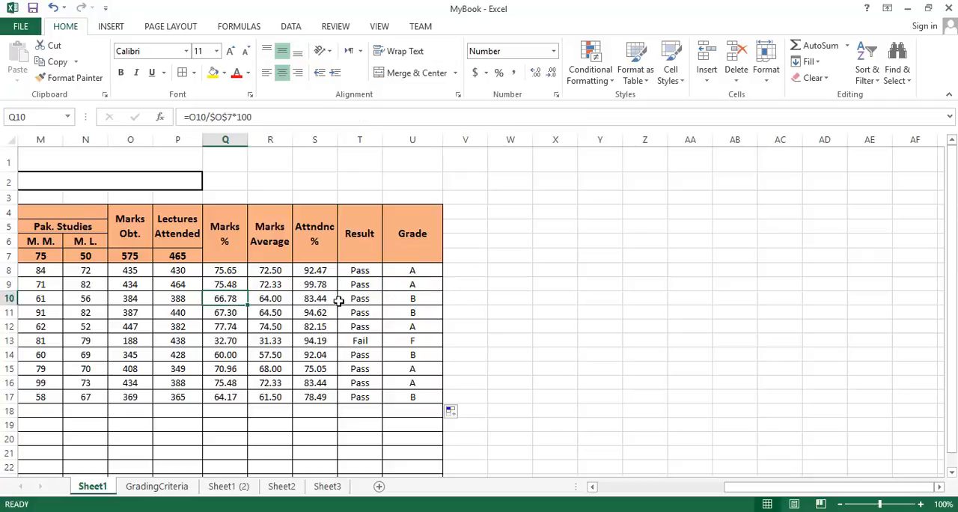
click(402, 298)
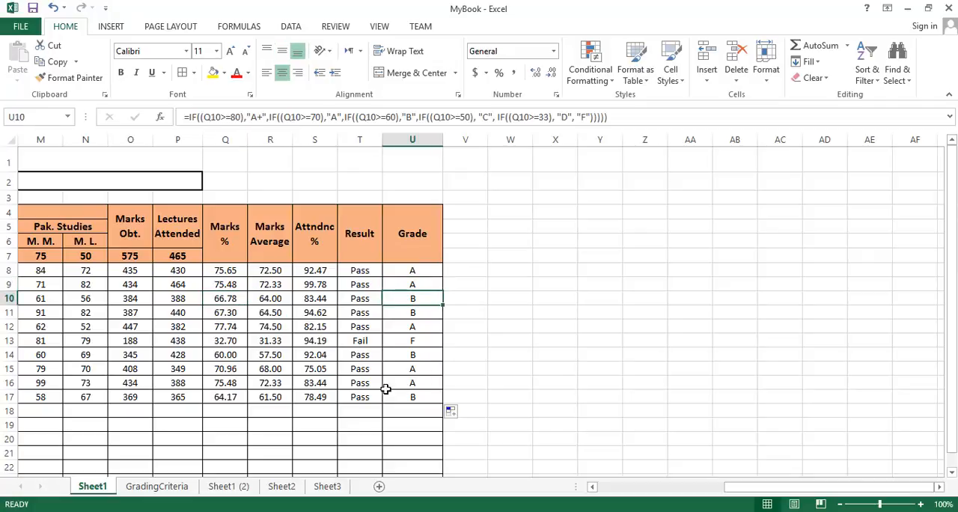
drag(220, 274, 219, 395)
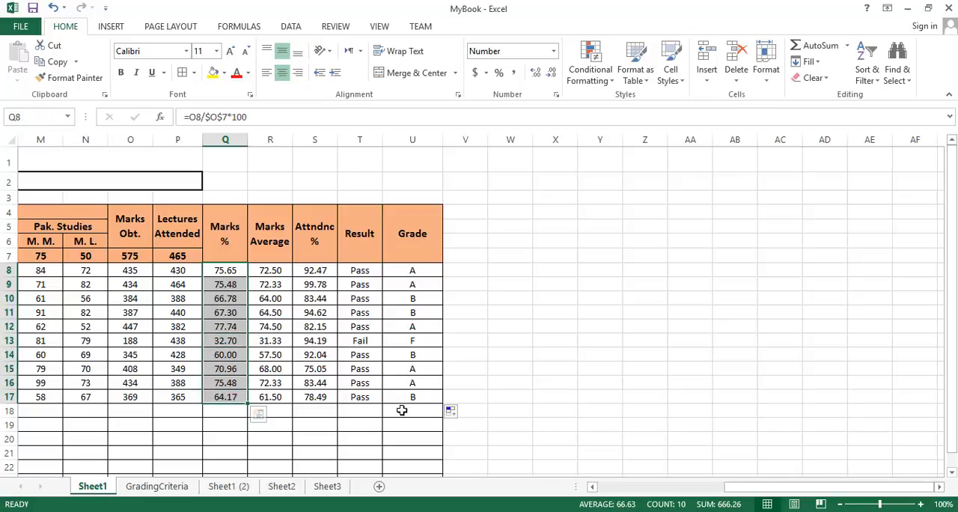